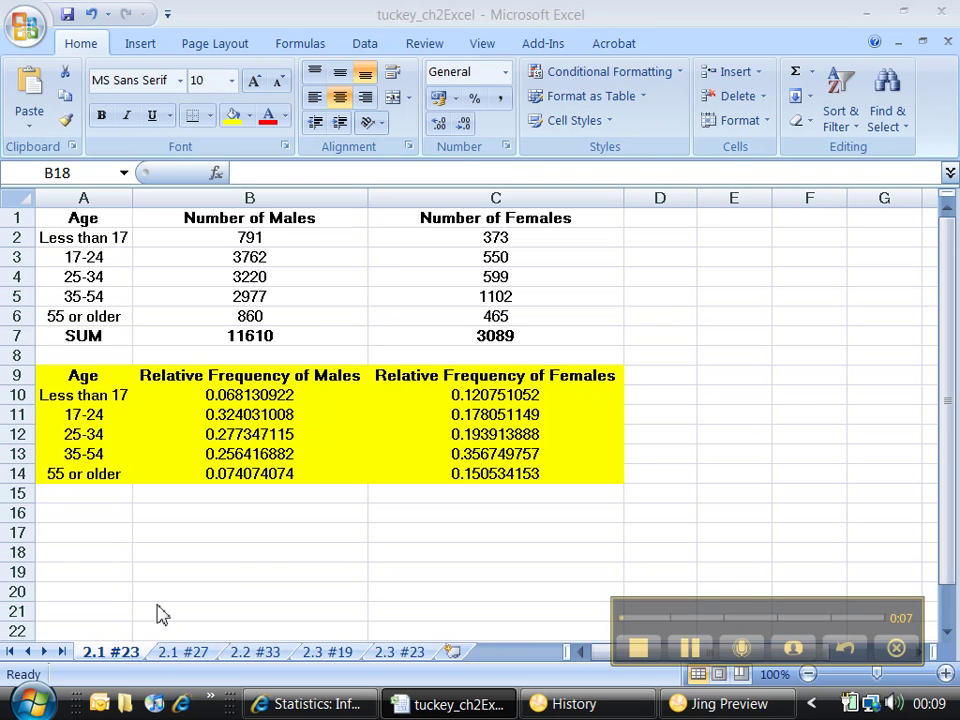
After checking the exercise in the e-book, select the table from C14 to A9, headings included
click(302, 703)
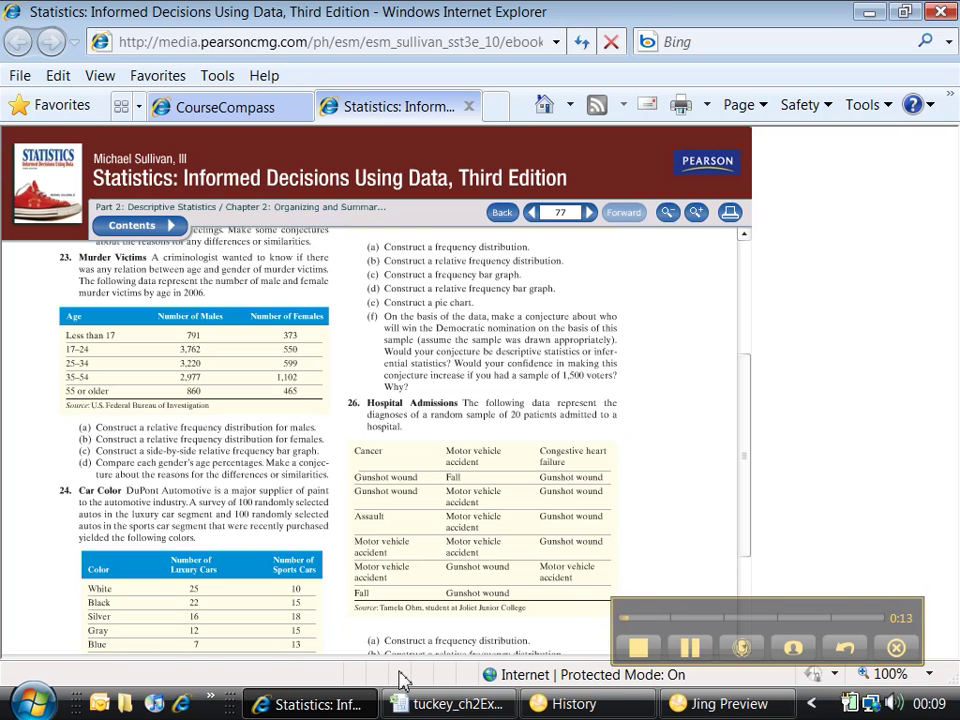
click(440, 702)
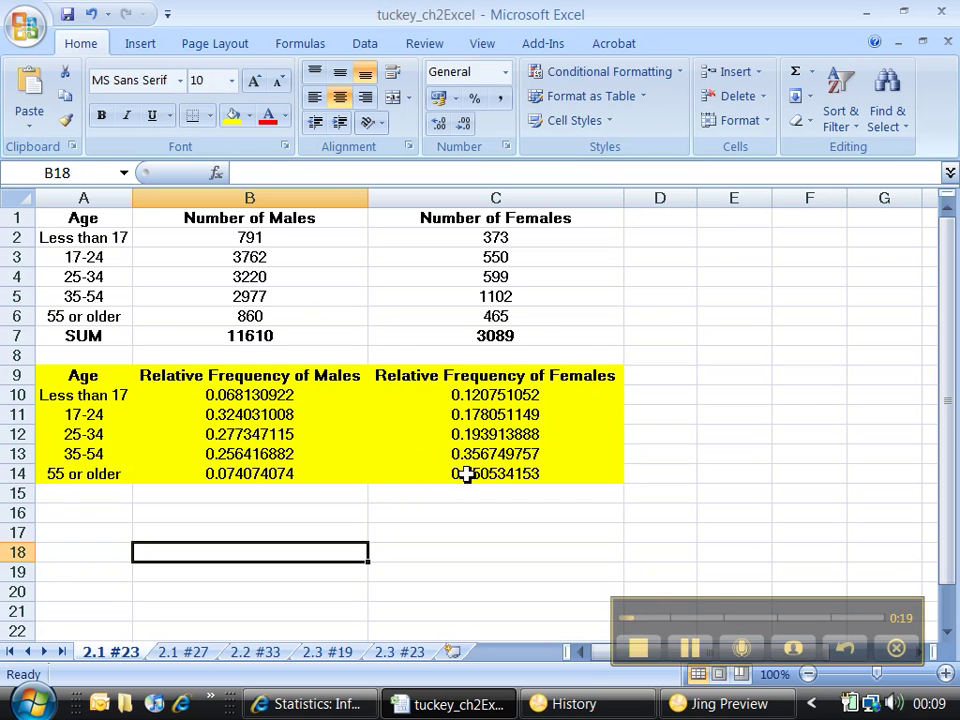
drag(466, 477, 81, 377)
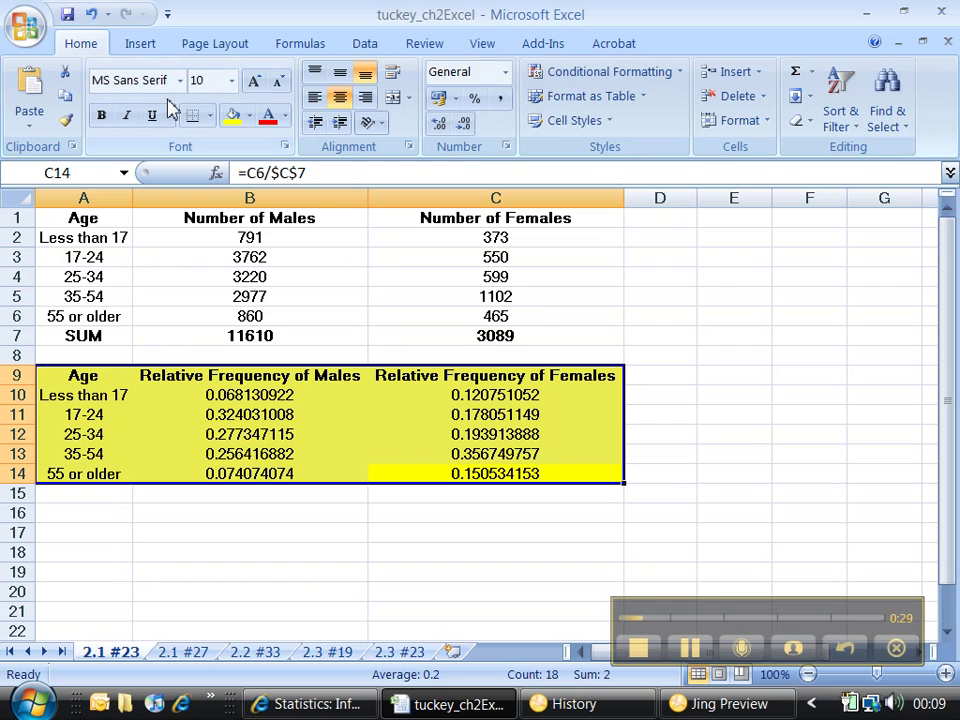
Insert a 2-D clustered column chart of the table and move it right of the table
click(140, 45)
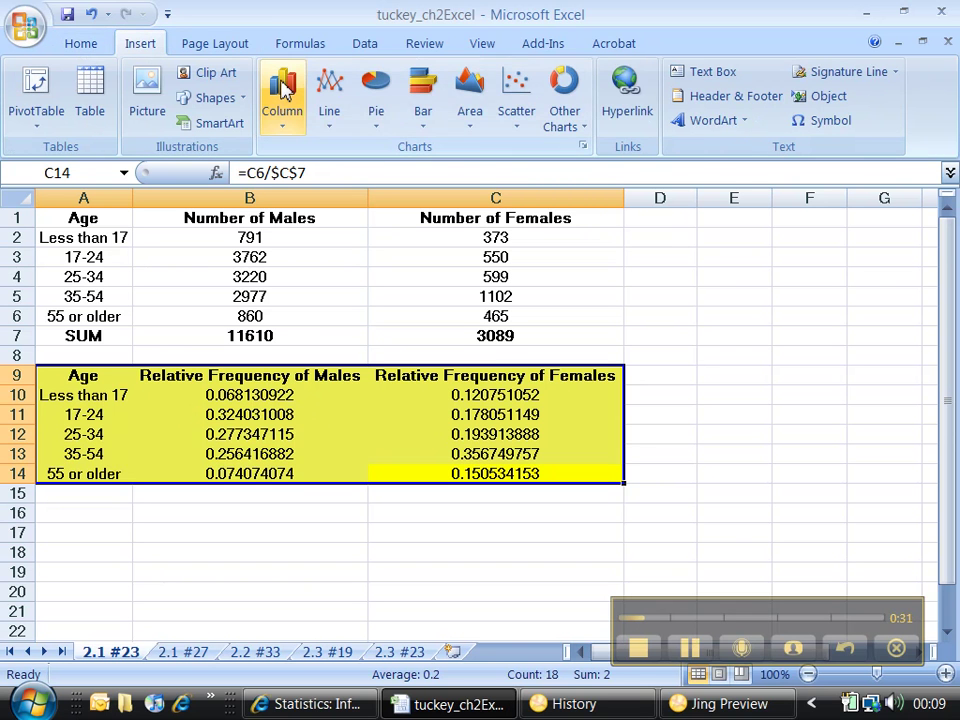
click(284, 92)
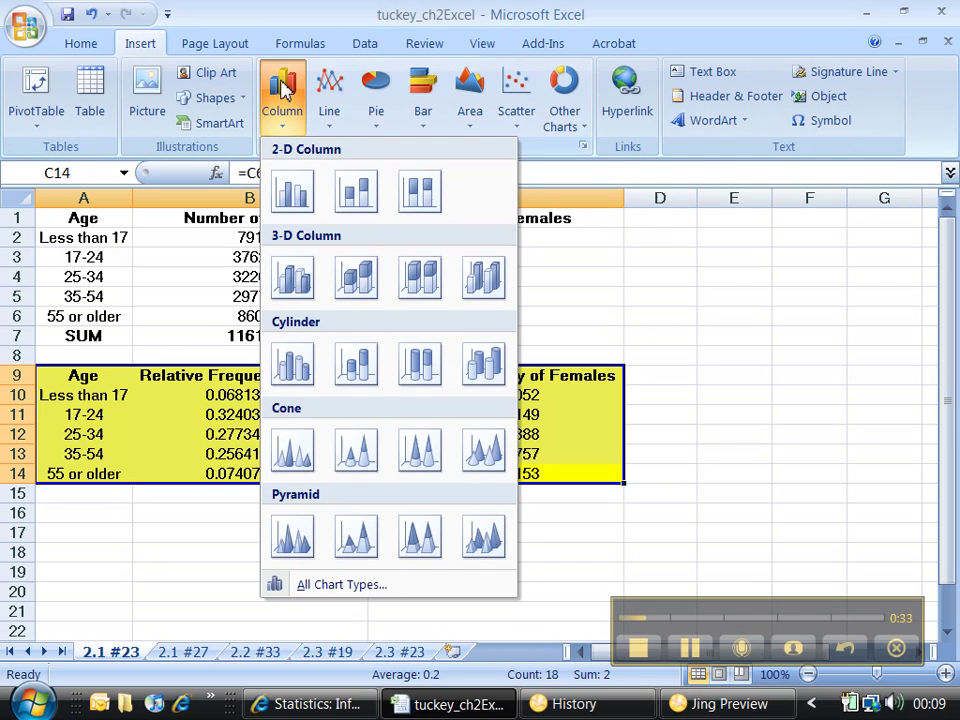
click(305, 199)
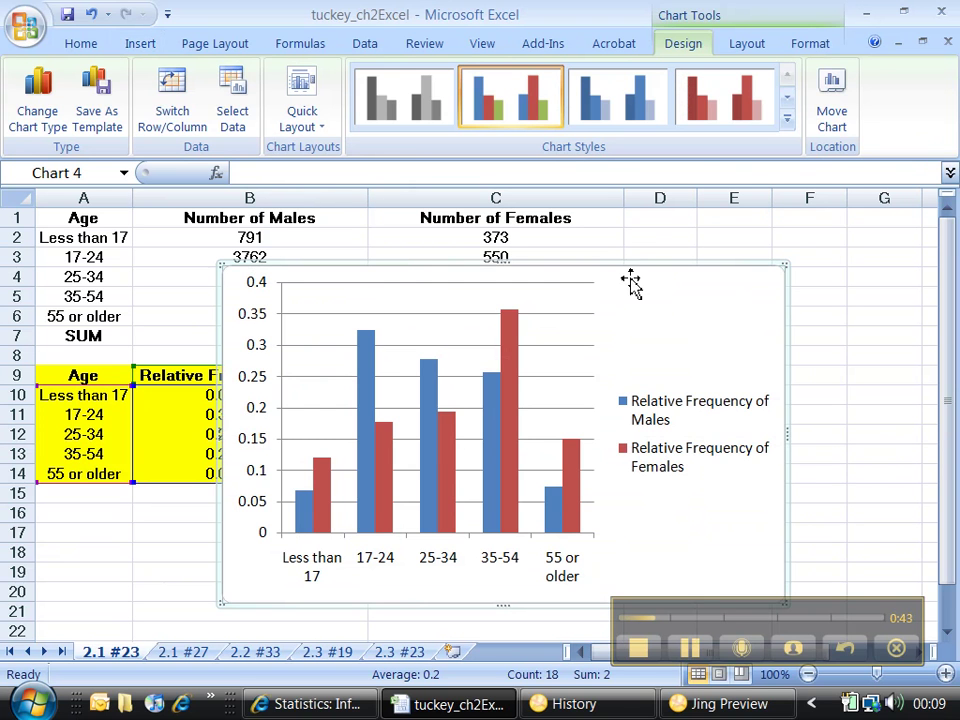
mouse_move(625, 275)
mouse_down()
mouse_move(795, 268)
mouse_move(762, 267)
mouse_up()
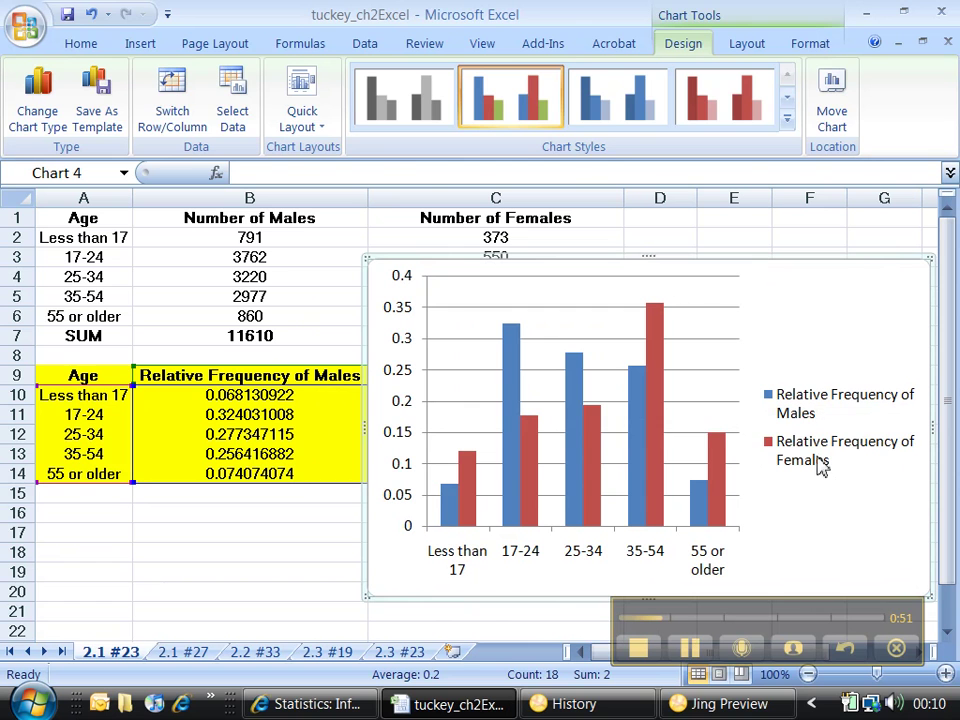
Rename the B9 heading to Male and shift the chart to uncover column C
click(300, 378)
text(Ma)
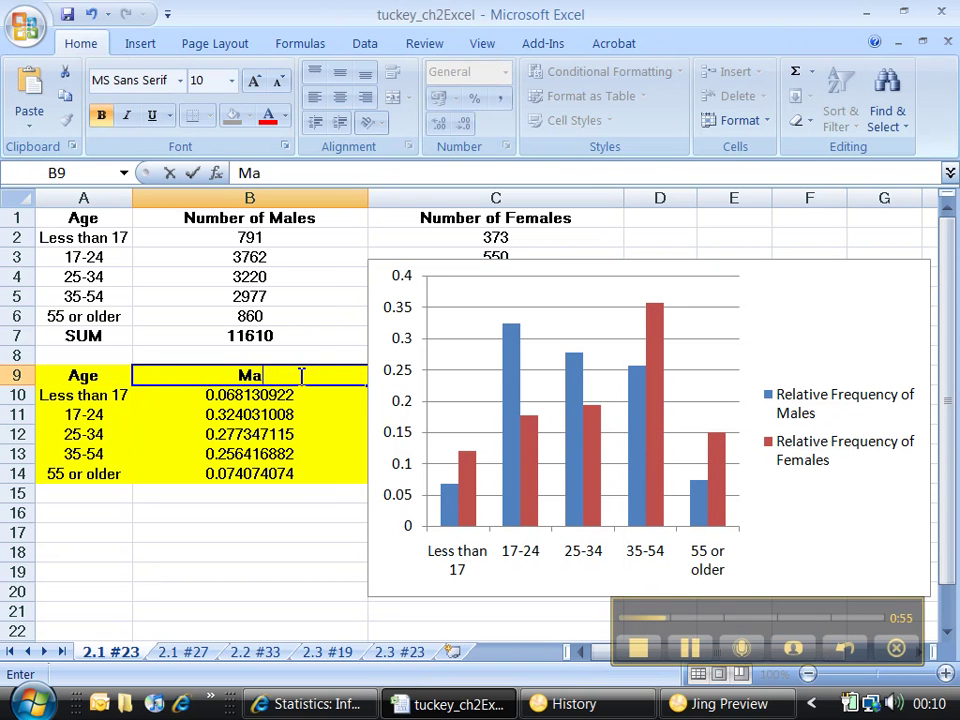
text(le)
key(Tab)
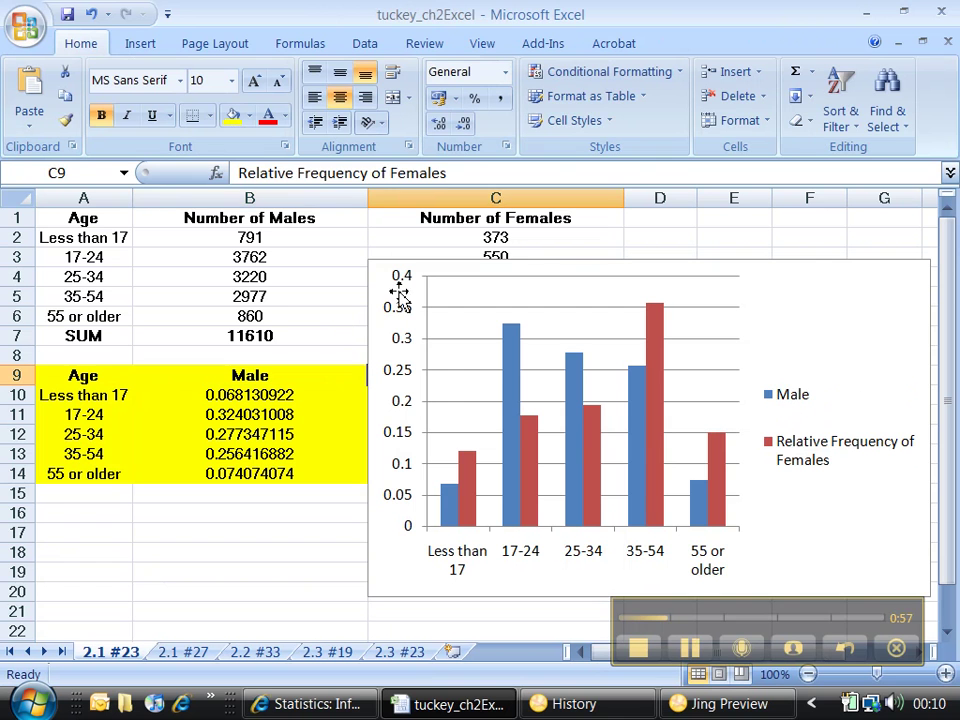
drag(380, 275, 566, 298)
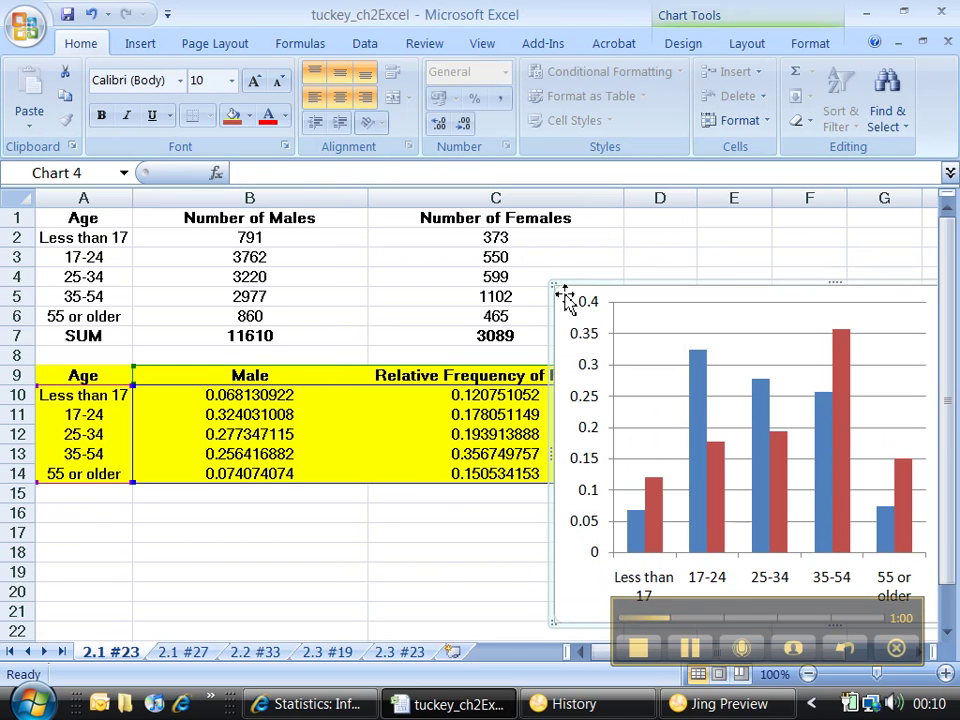
Rename the C9 heading to Females and move the chart over columns B and C
click(421, 374)
text(Females)
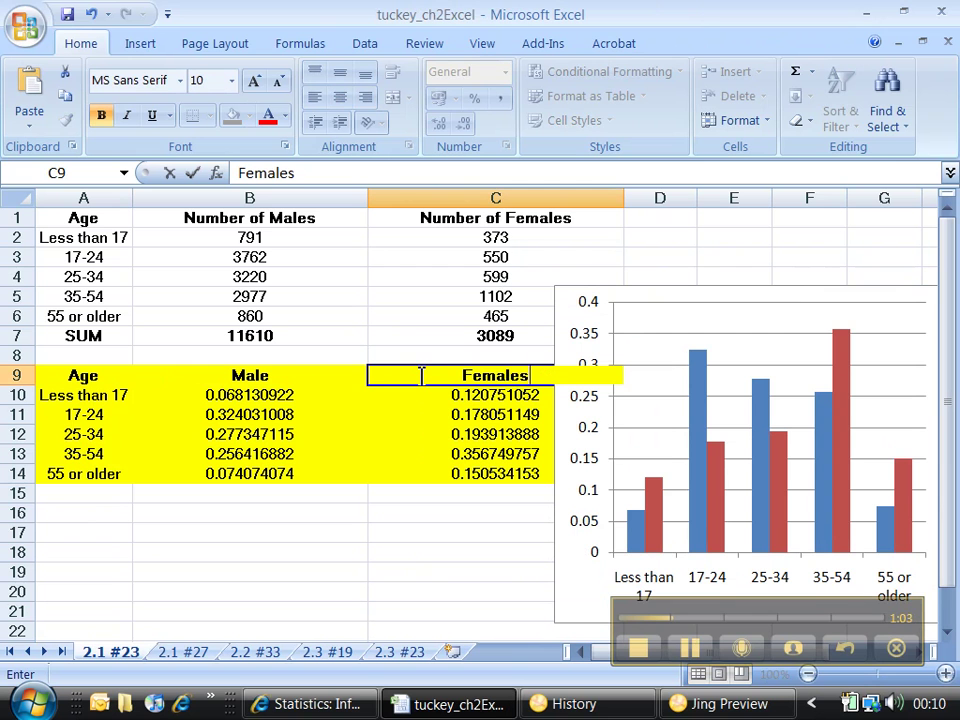
key(Return)
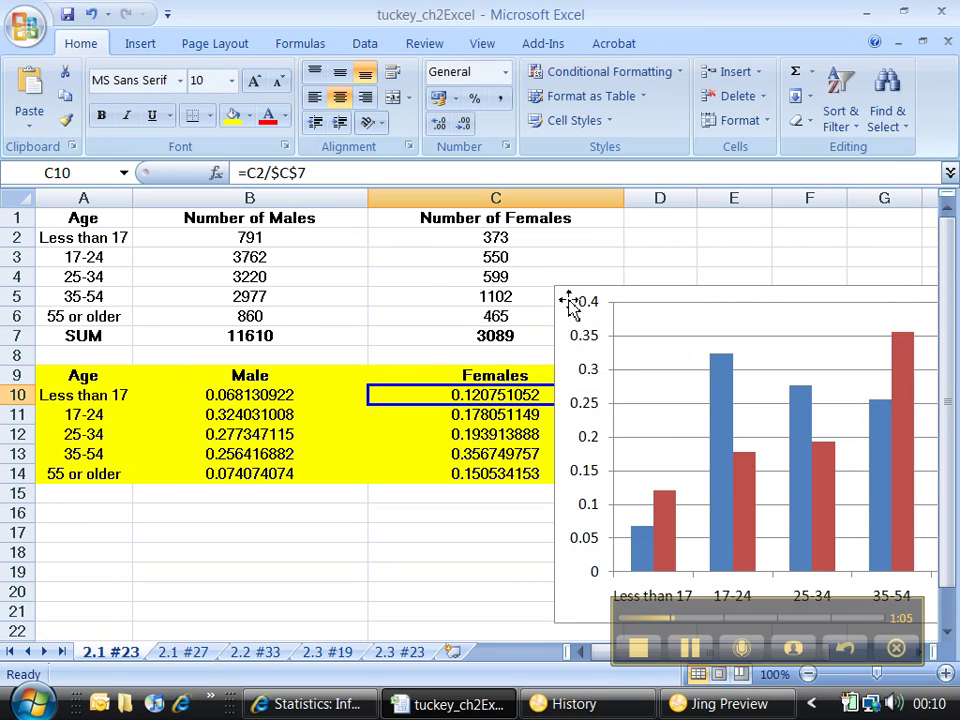
drag(572, 290, 190, 248)
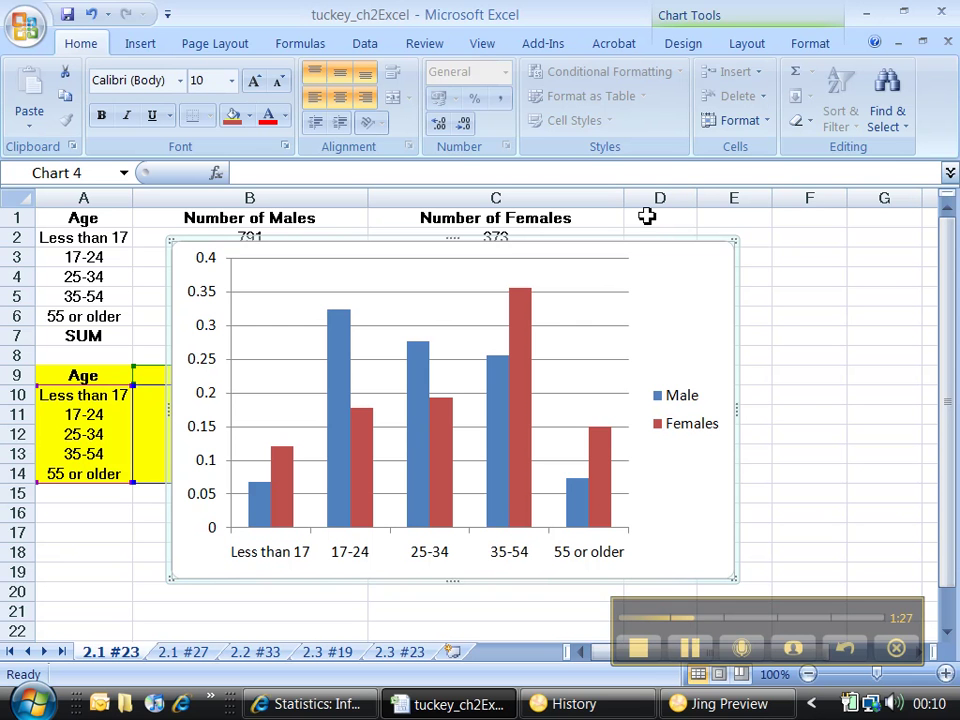
Place a 'Chart Title' placeholder above the chart and select it for editing
click(747, 45)
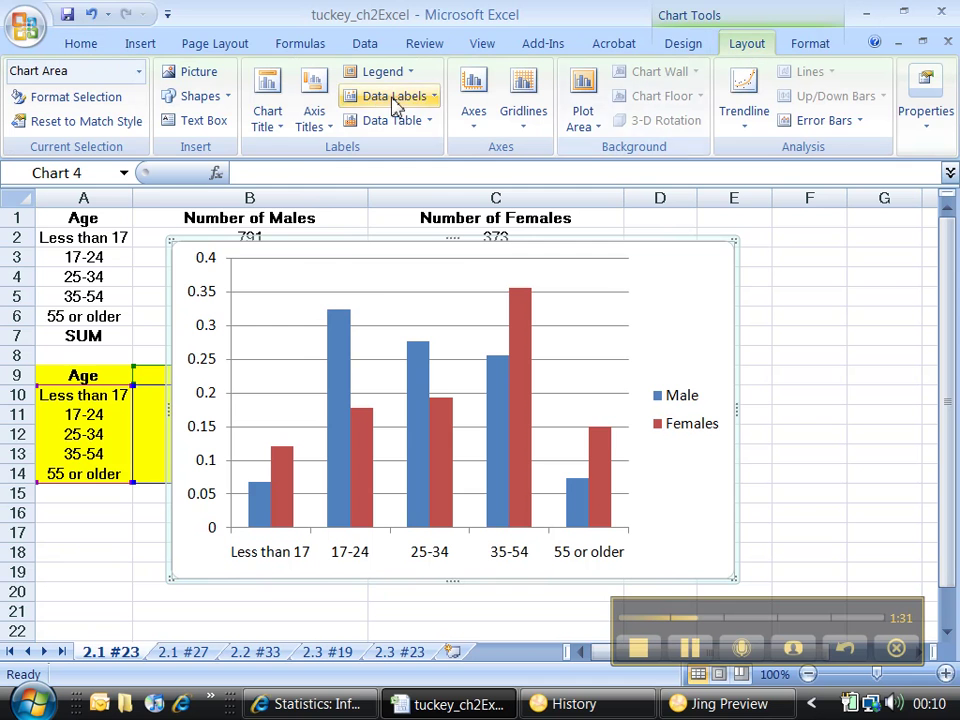
click(272, 116)
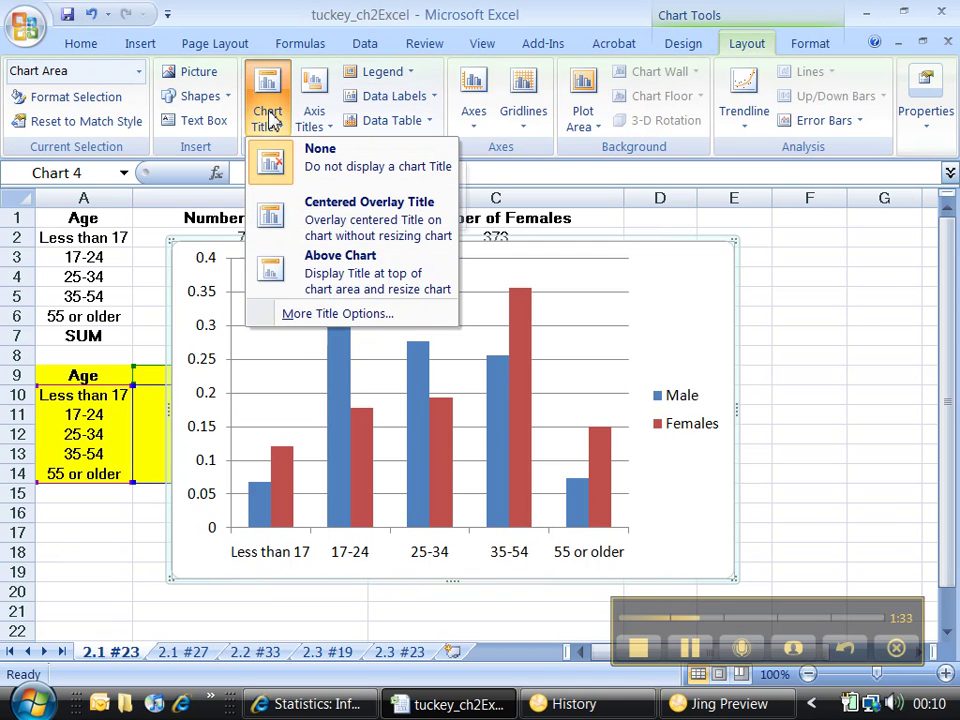
click(322, 271)
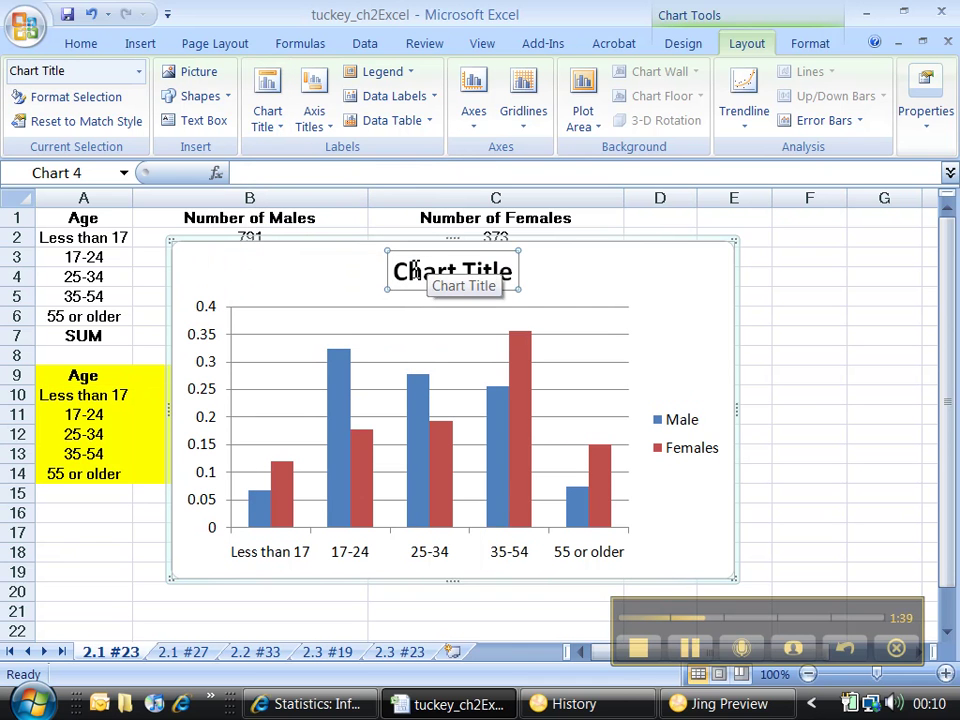
drag(394, 267, 500, 275)
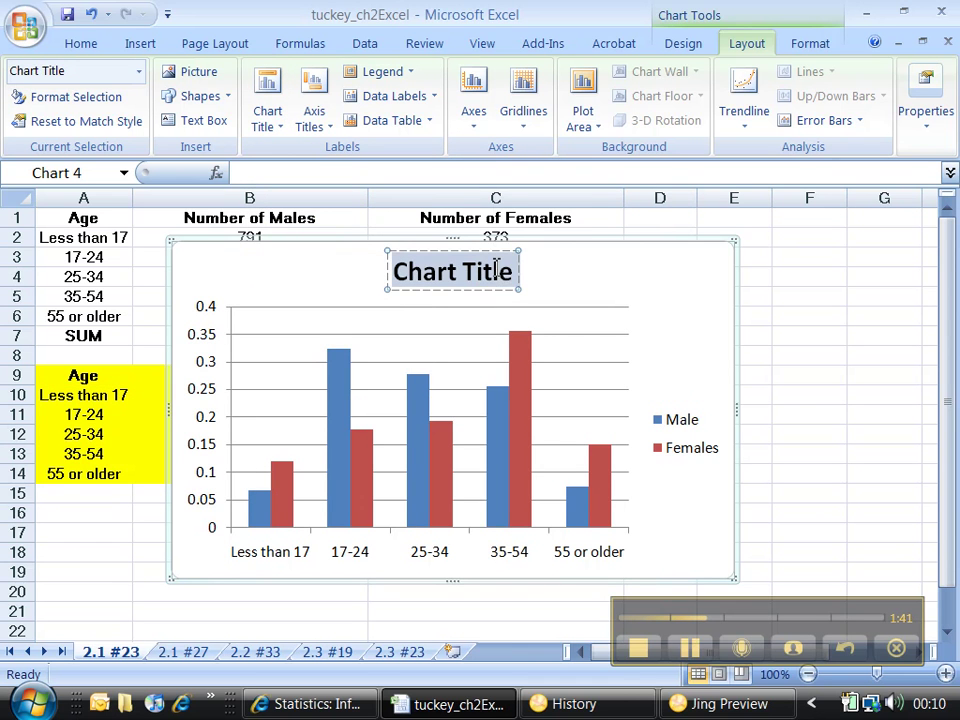
click(778, 313)
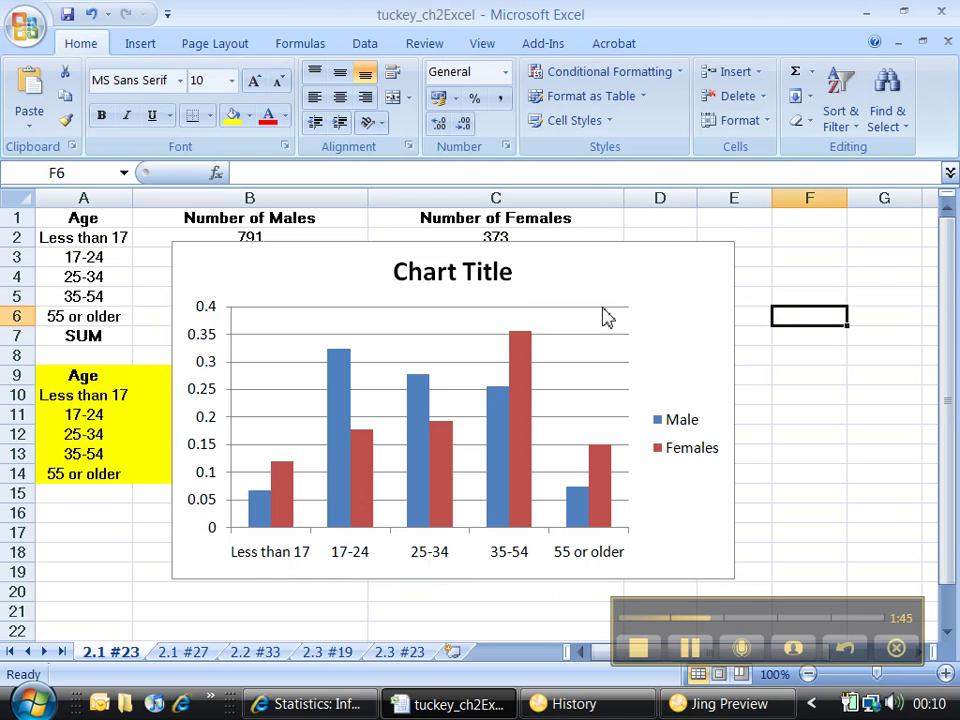
click(677, 257)
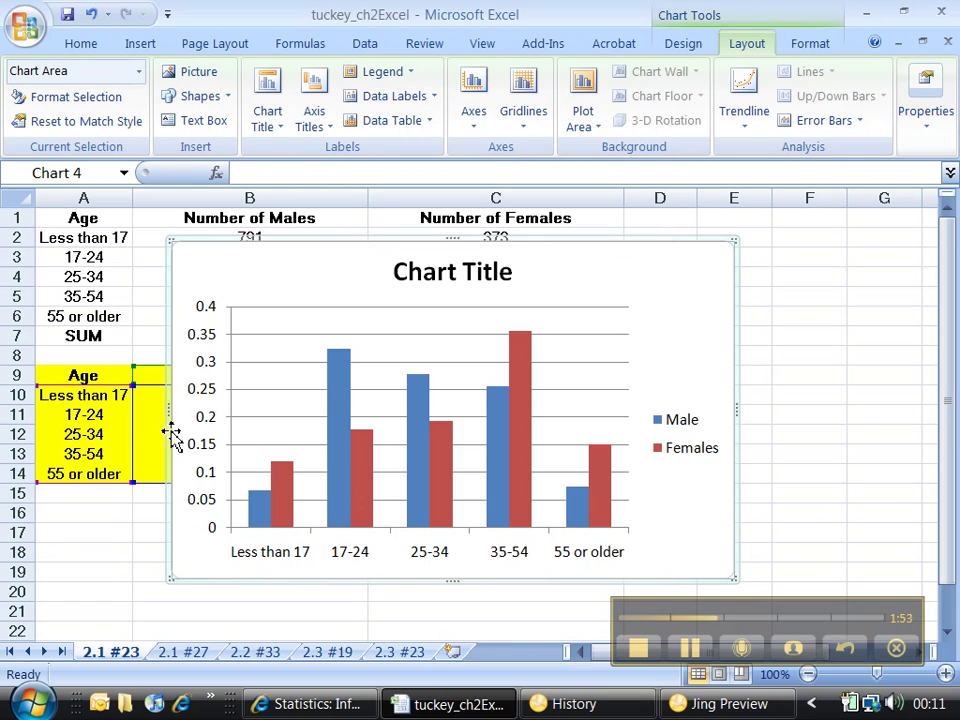
click(424, 279)
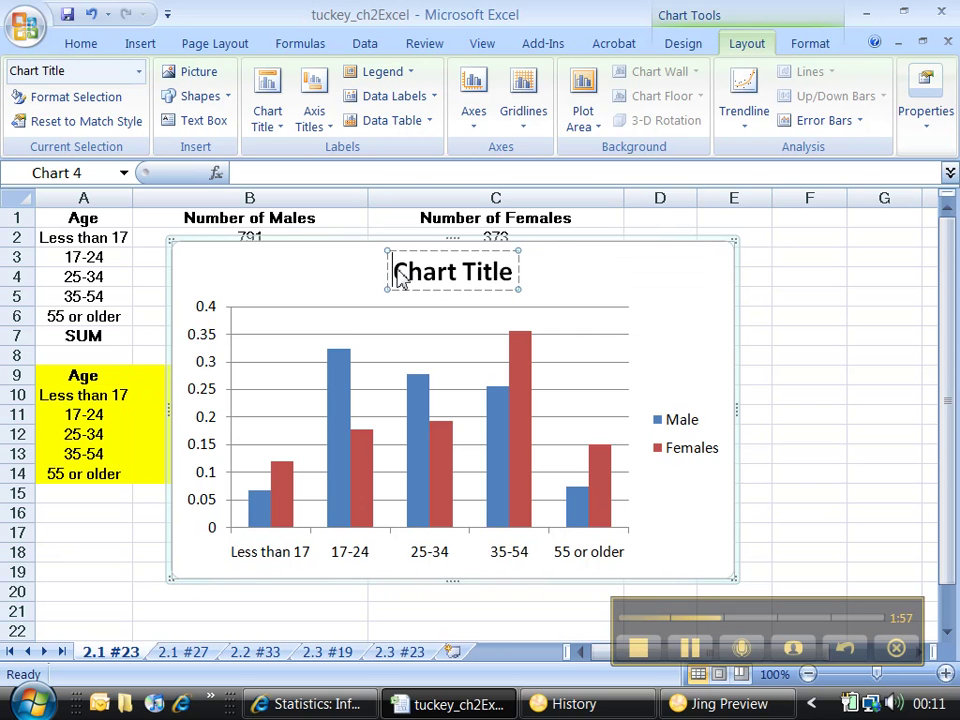
Title the chart 'Relative Frequency Side by Side Bar Graph of Age and Gender for Murder Victims'
drag(399, 277, 519, 270)
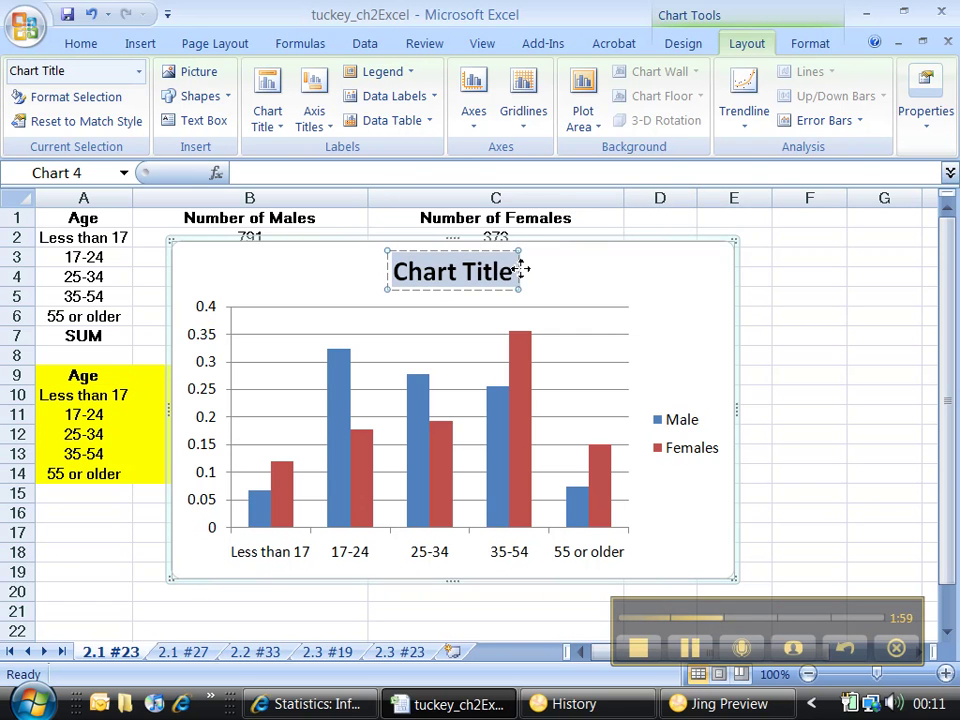
text(Relative Frequency)
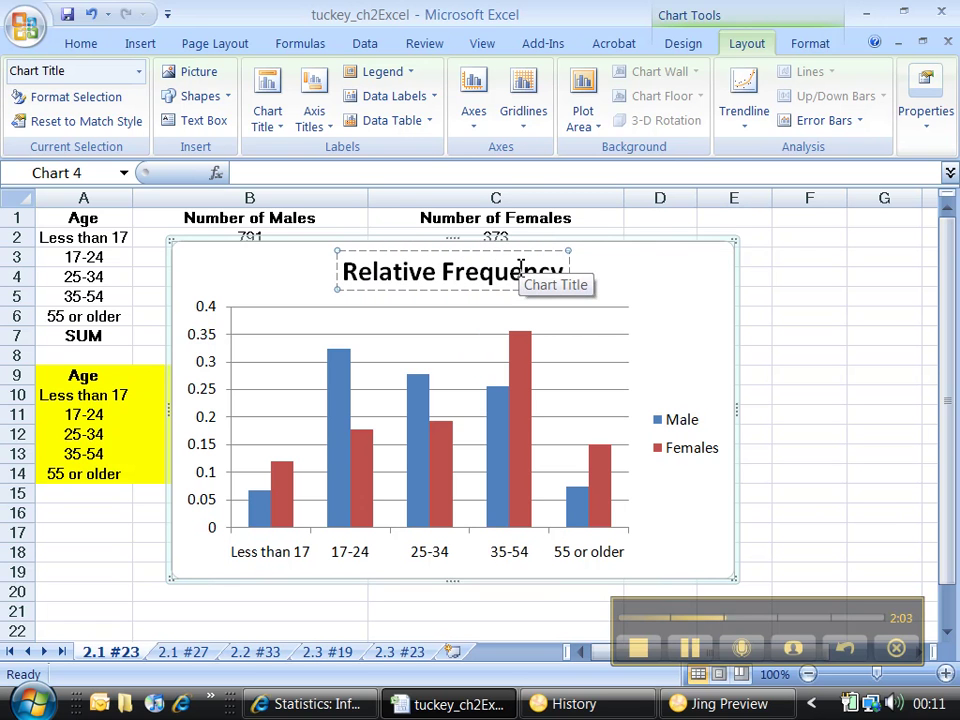
text( Side by)
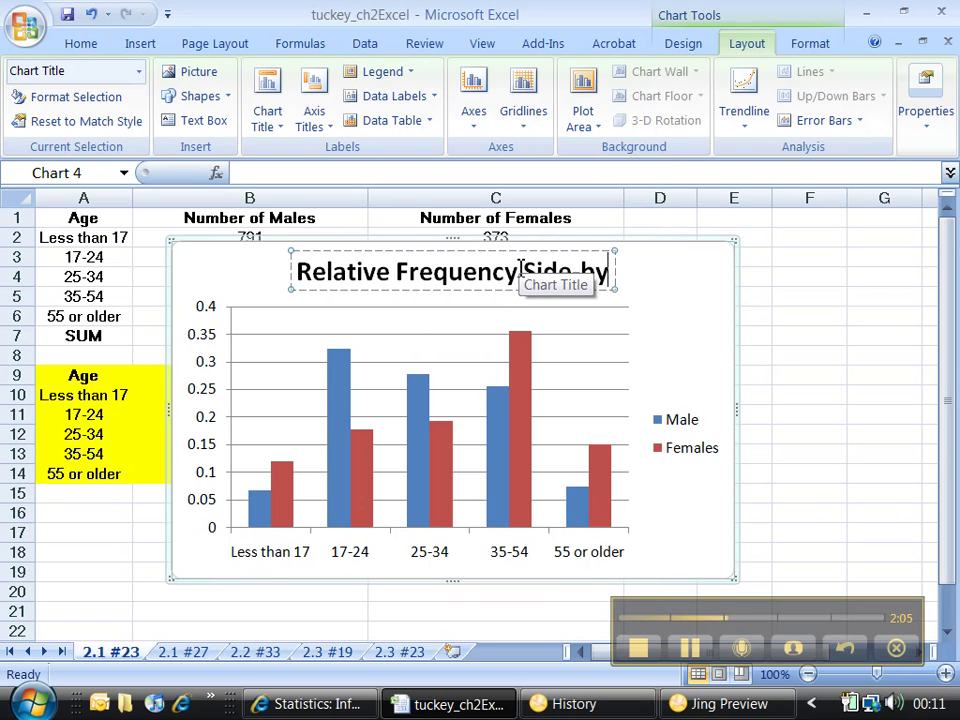
text( Side Bar)
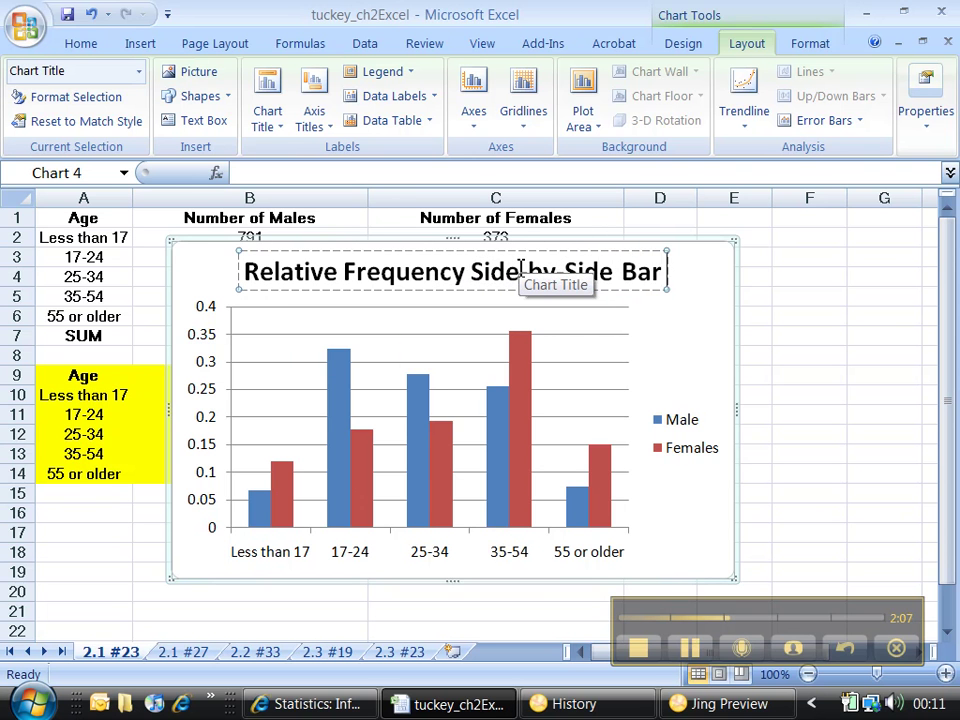
text( Graph of)
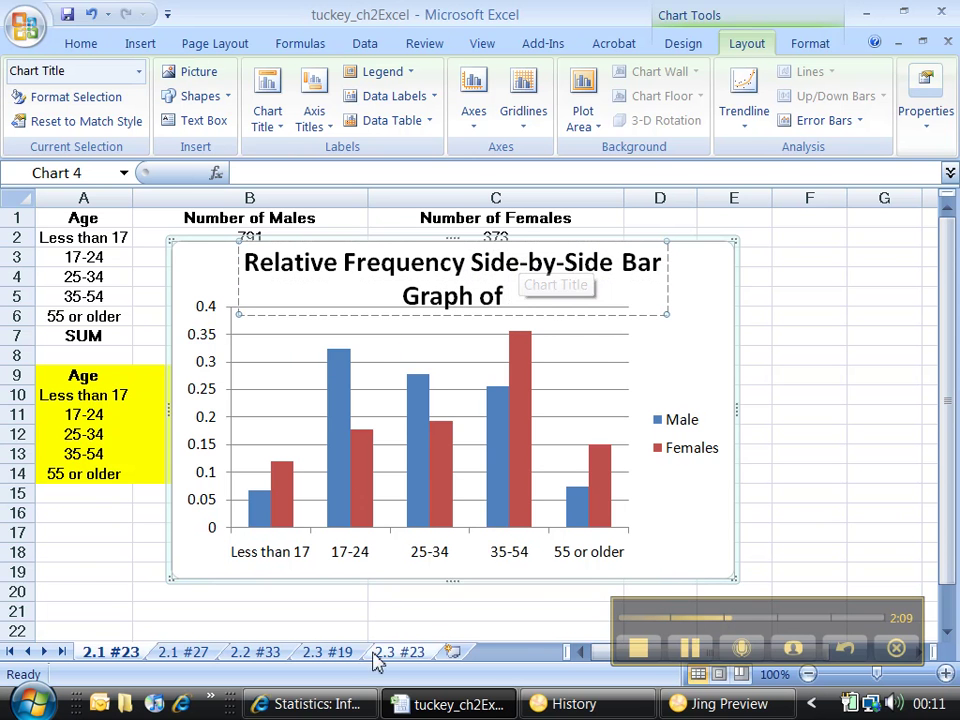
click(315, 704)
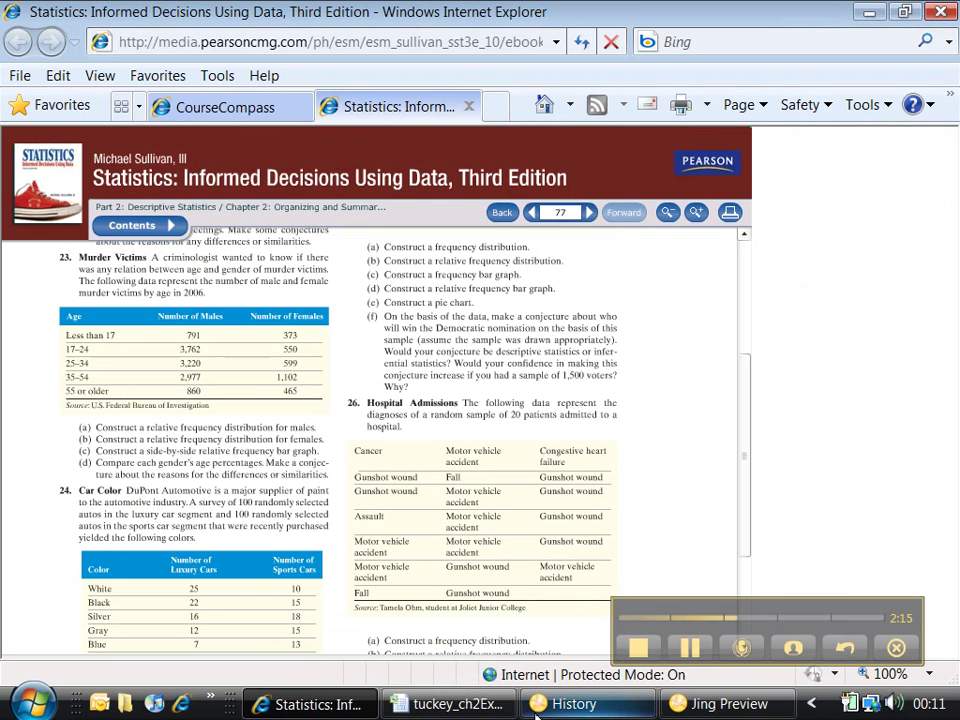
click(475, 704)
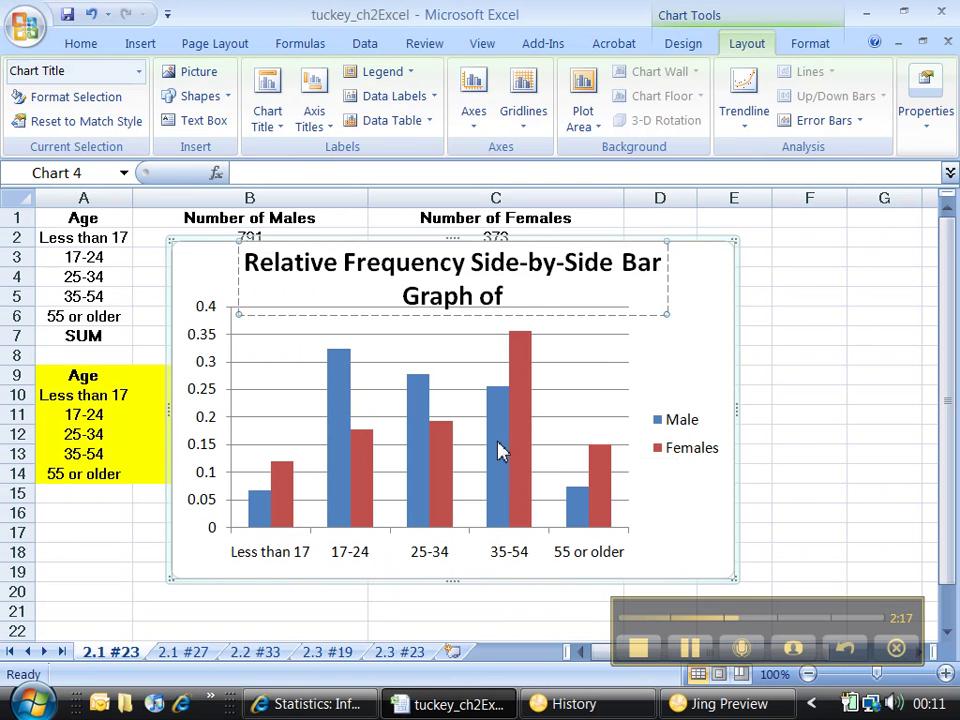
text(Age, and)
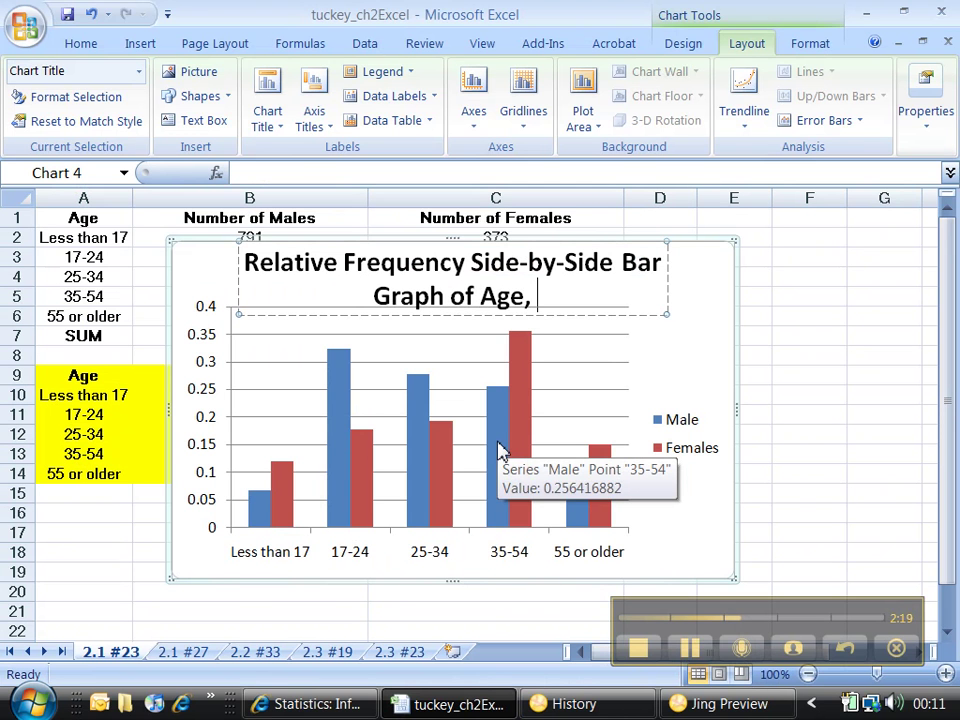
key(BackSpace)
key(BackSpace)
key(BackSpace)
key(BackSpace)
key(BackSpace)
text(and Gender )
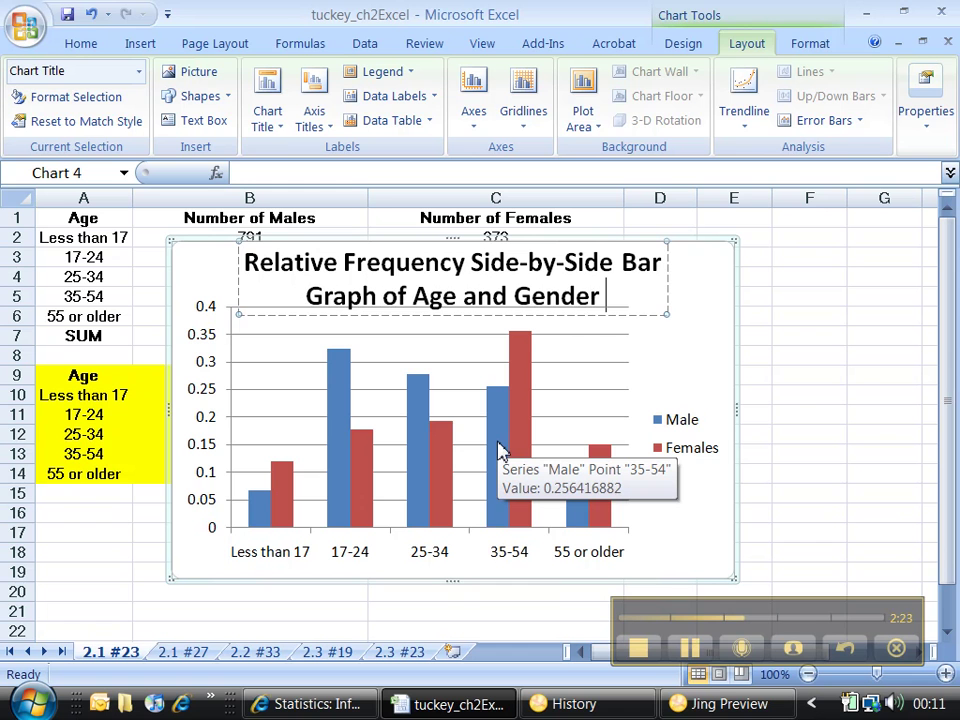
text(for Murder Vi)
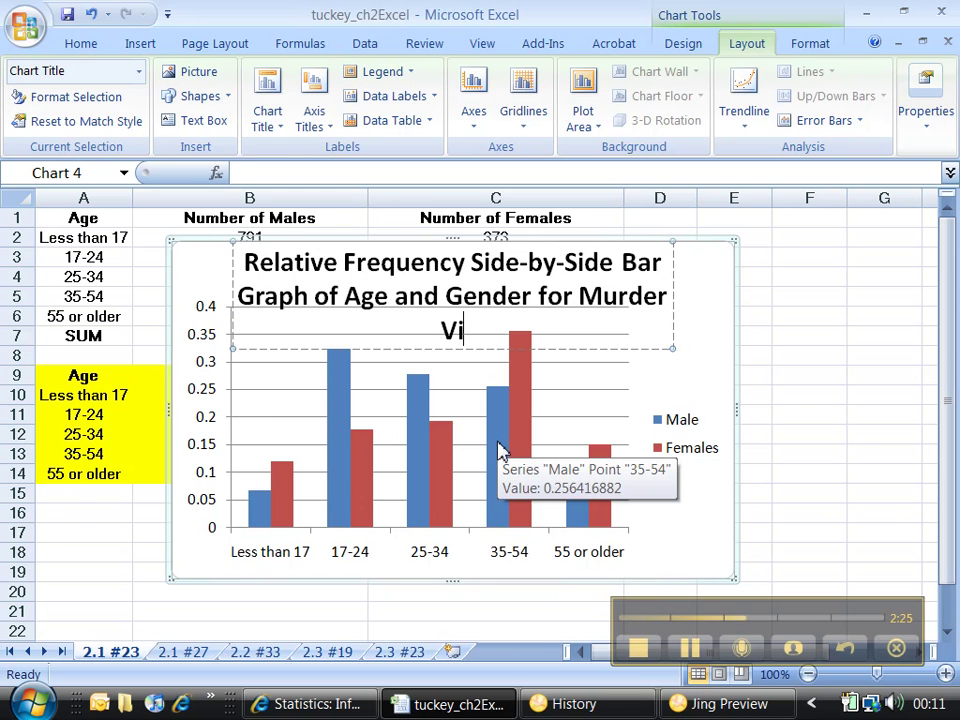
text(ctims)
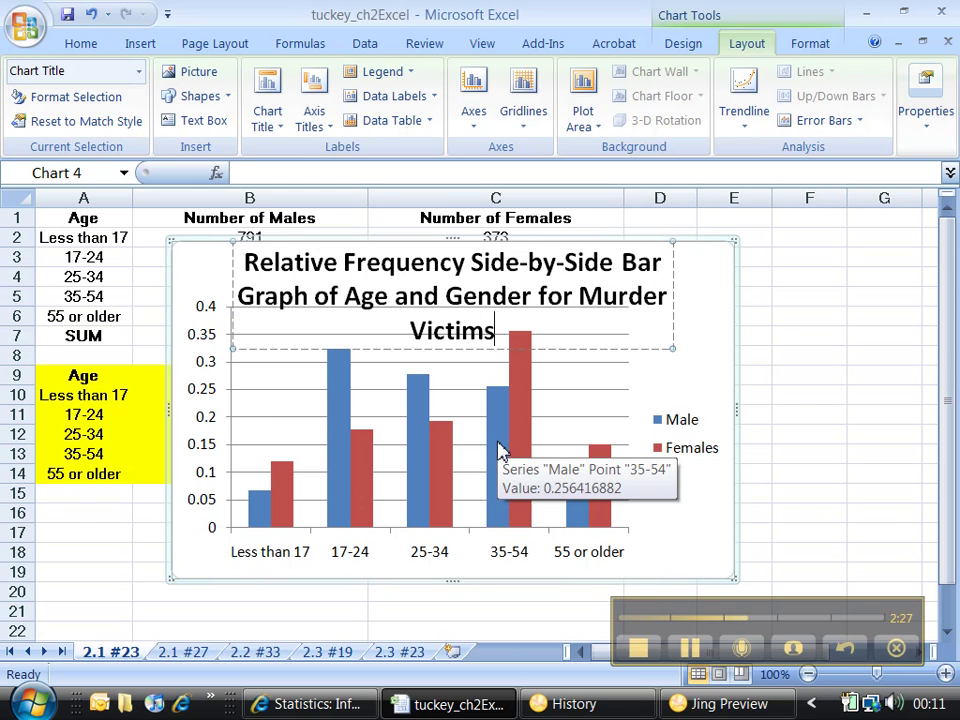
key(Escape)
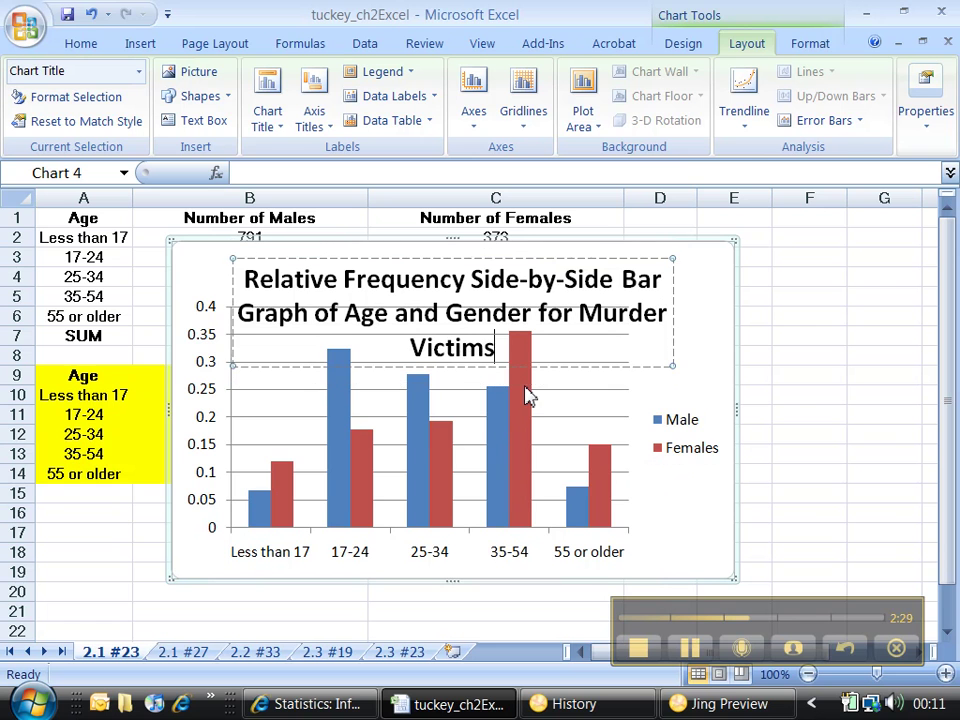
Enlarge the chart to about row 22 and shorten the title to 'Age and Gender for Murder Victims'
click(709, 323)
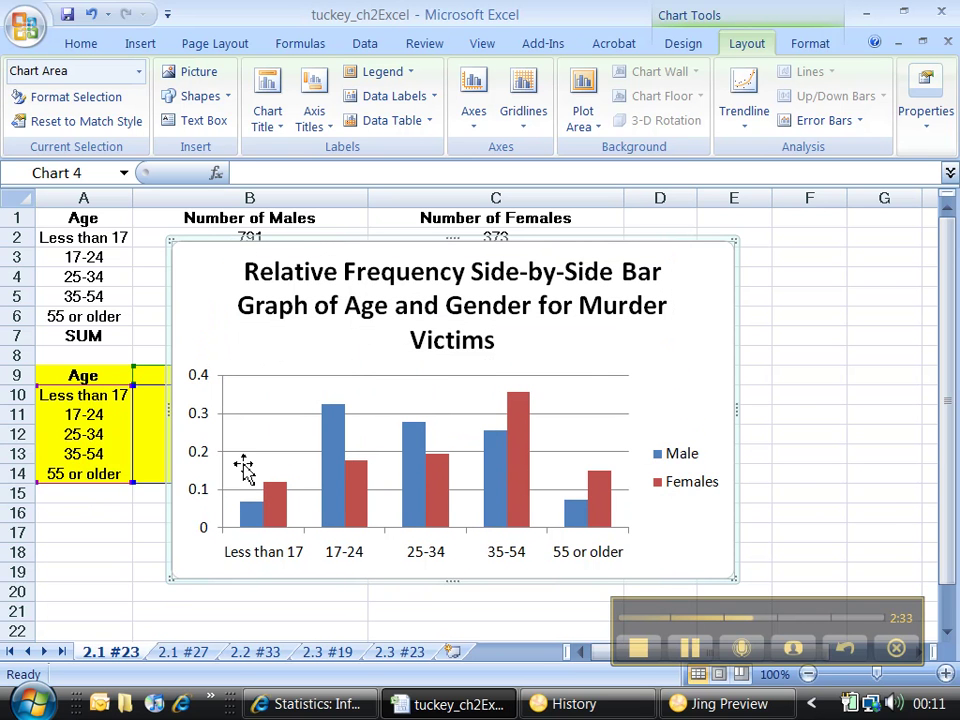
mouse_move(176, 580)
mouse_down()
mouse_move(178, 705)
mouse_move(168, 600)
mouse_up()
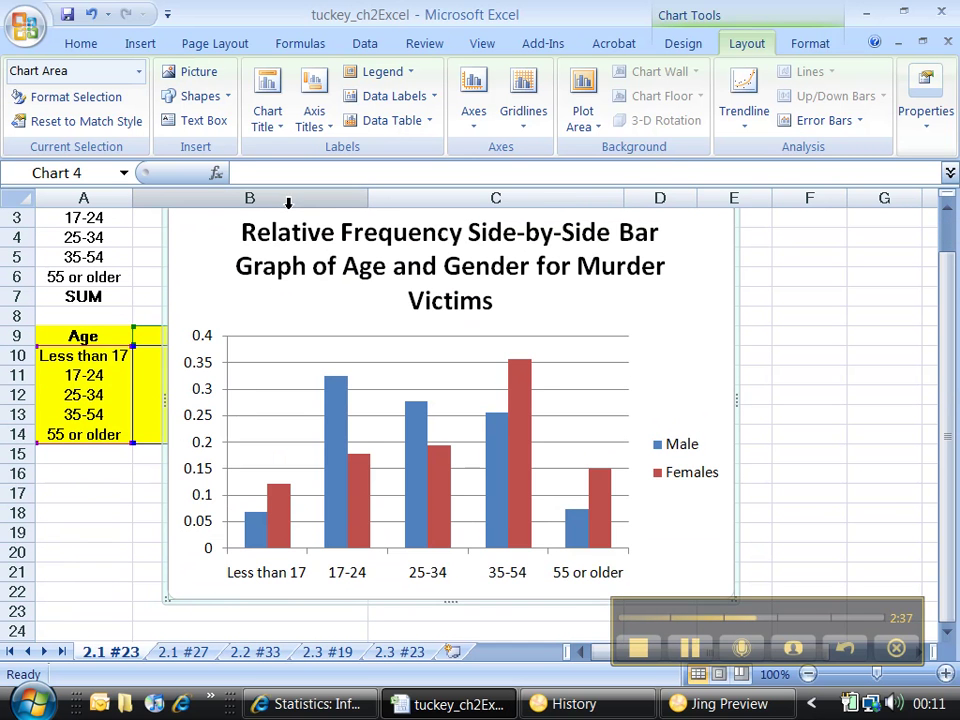
click(289, 250)
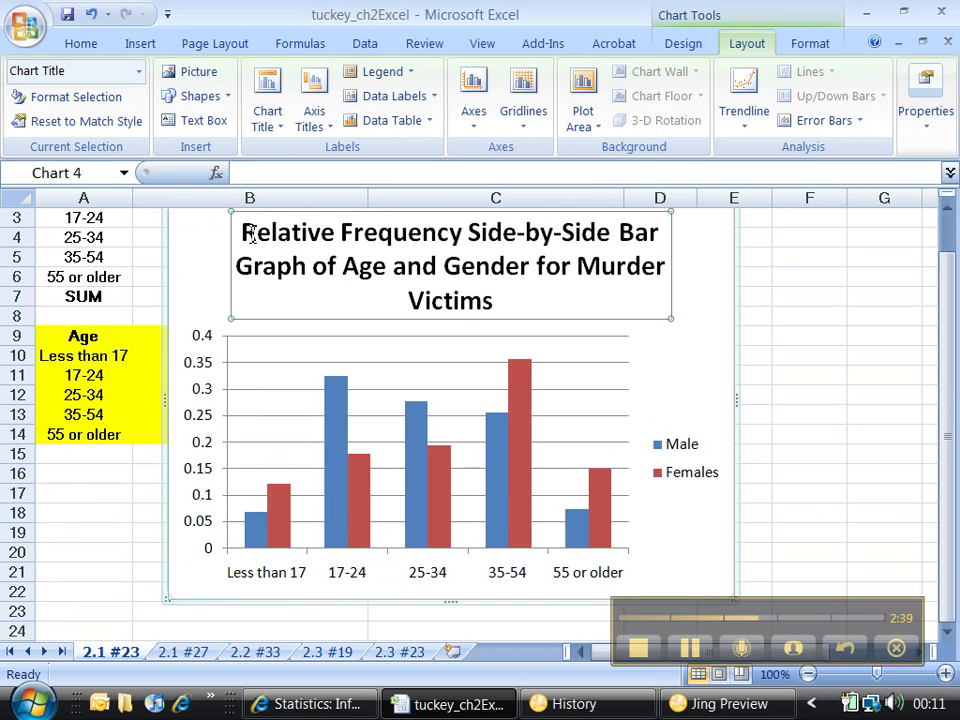
drag(253, 233, 343, 313)
key(Delete)
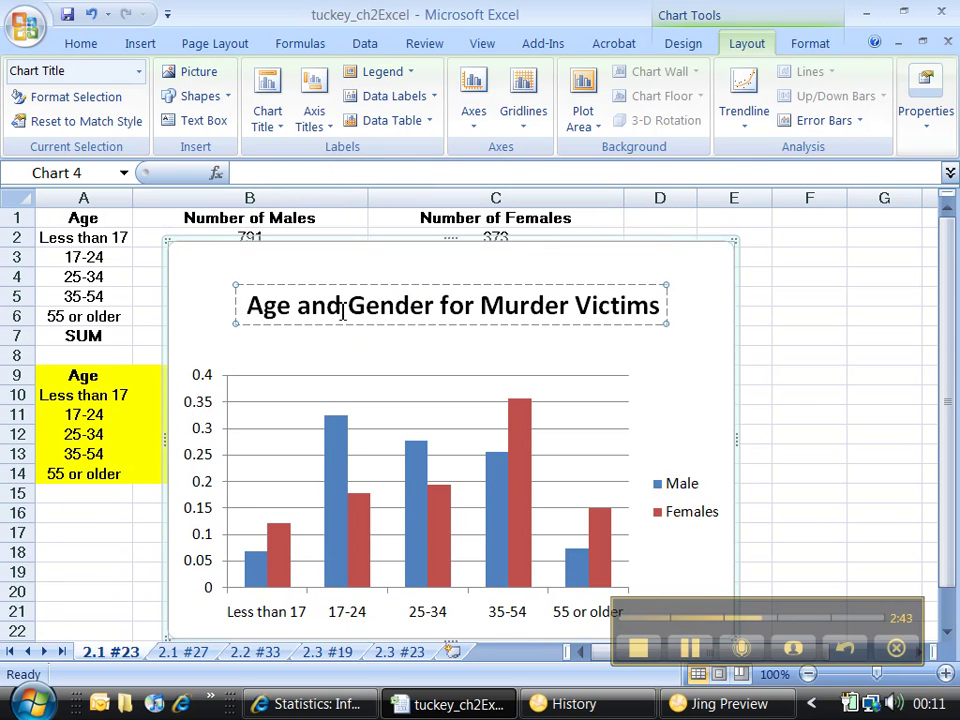
key(Delete)
click(686, 341)
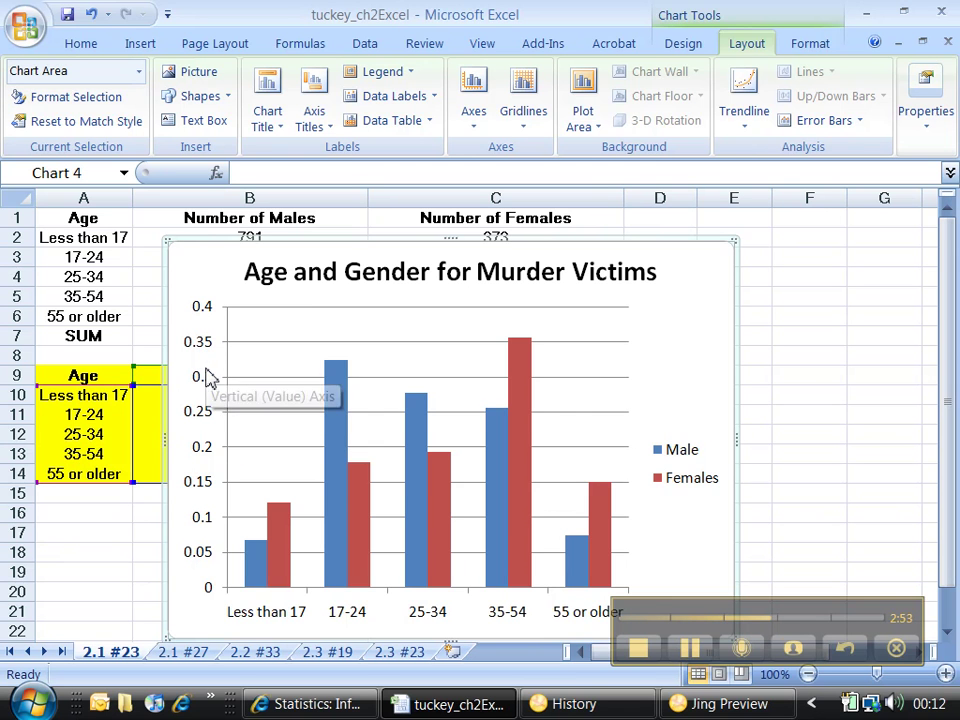
Add a rotated vertical axis title reading Relative Frequency
click(316, 122)
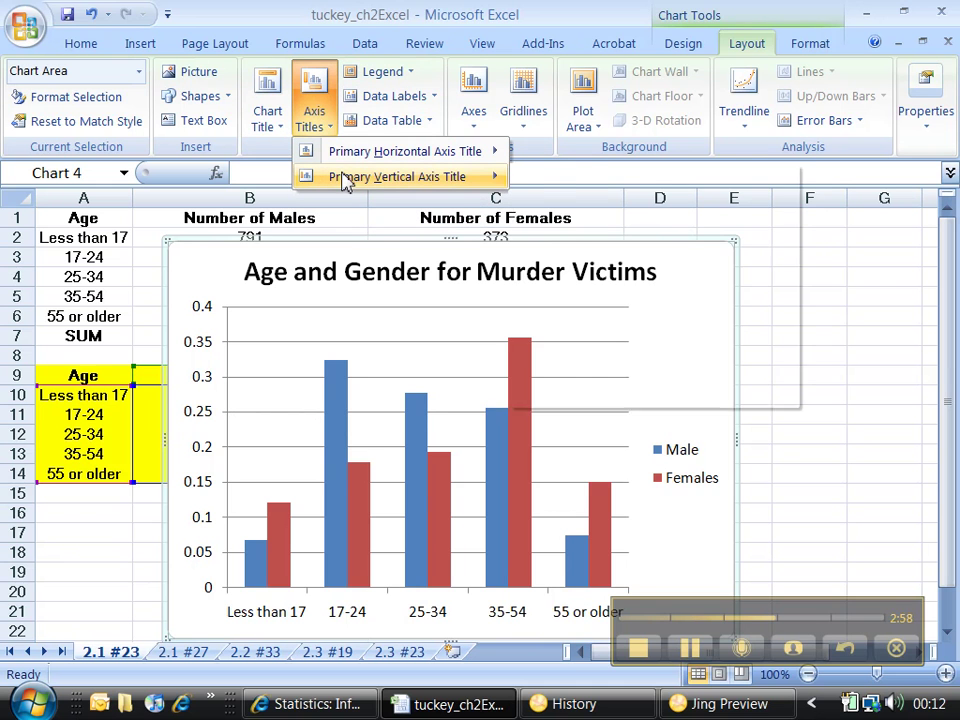
mouse_move(345, 180)
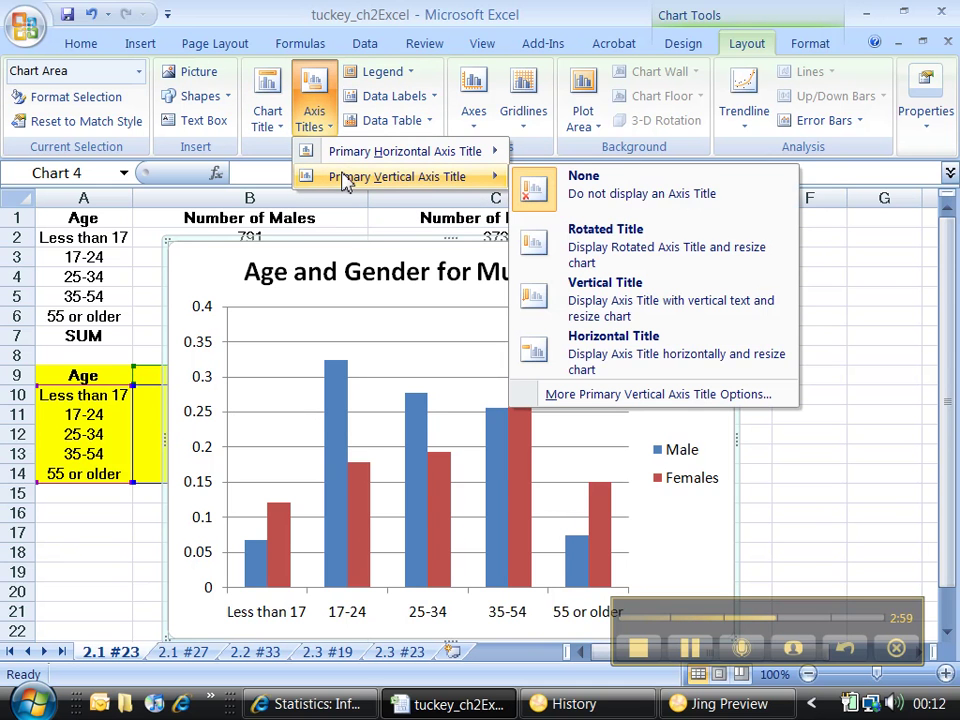
click(617, 257)
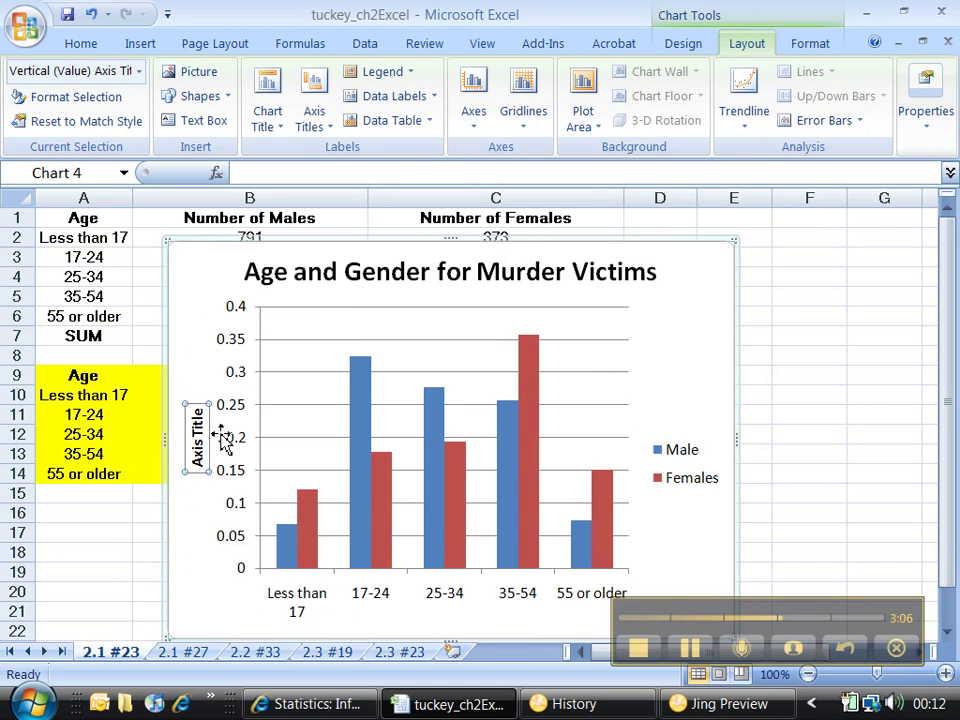
text(Relative)
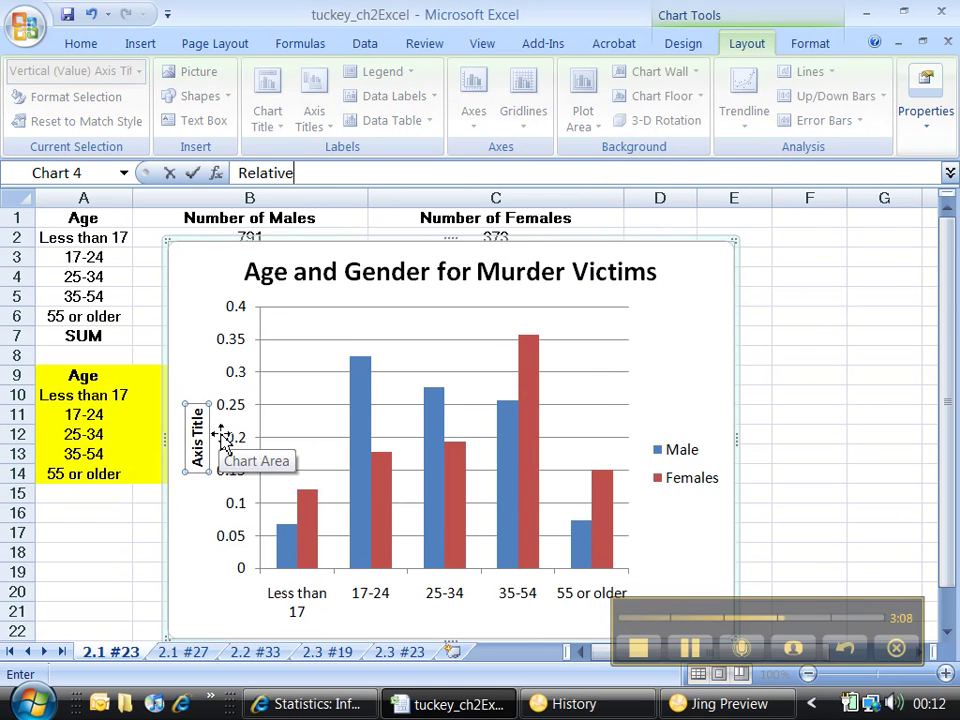
text( Frequency)
key(Return)
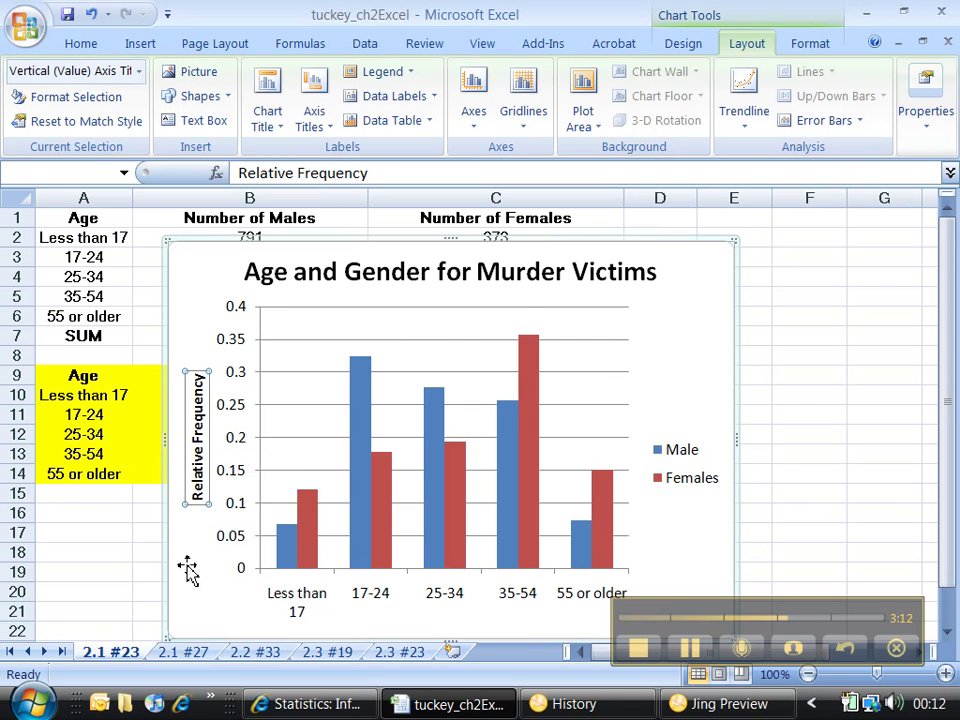
click(360, 617)
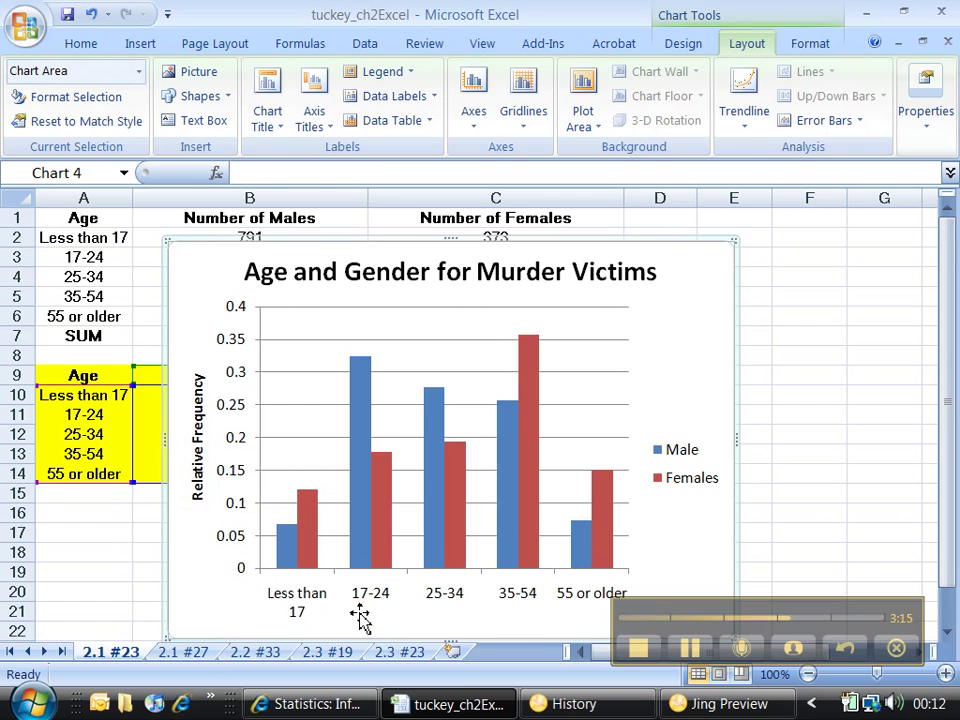
Add a horizontal axis title below the axis reading 'Age of Murder Victims'
click(312, 112)
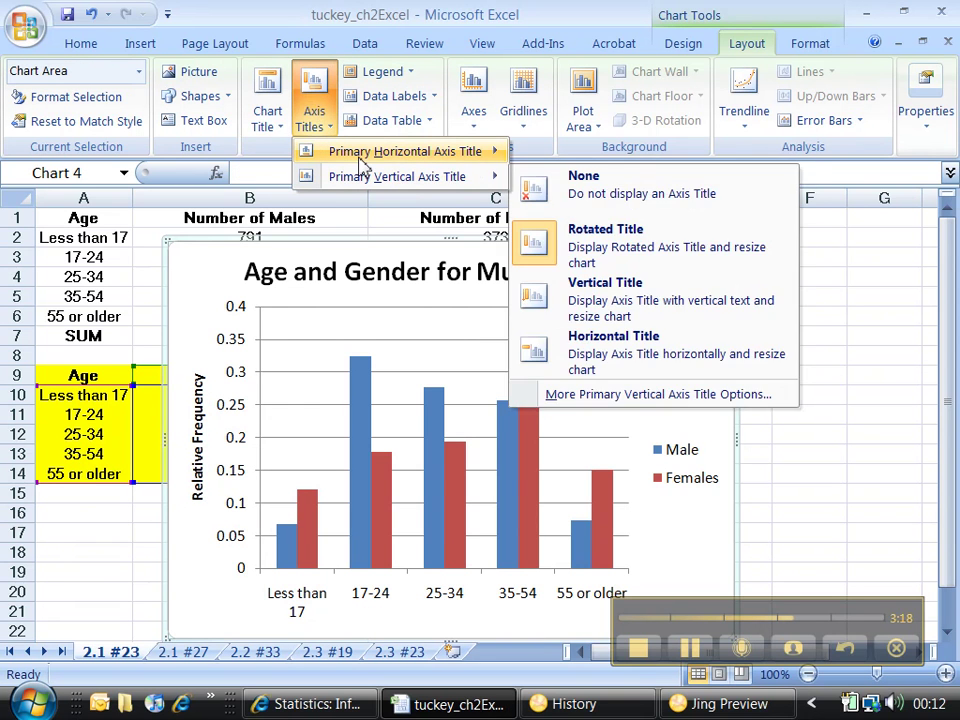
mouse_move(506, 150)
click(587, 232)
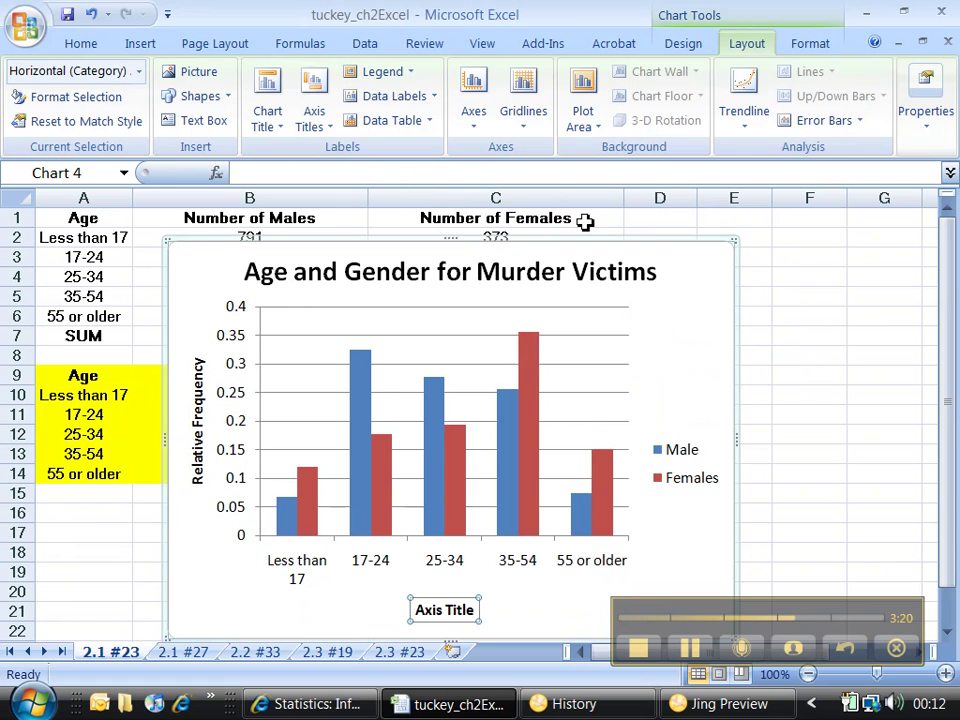
text(Age)
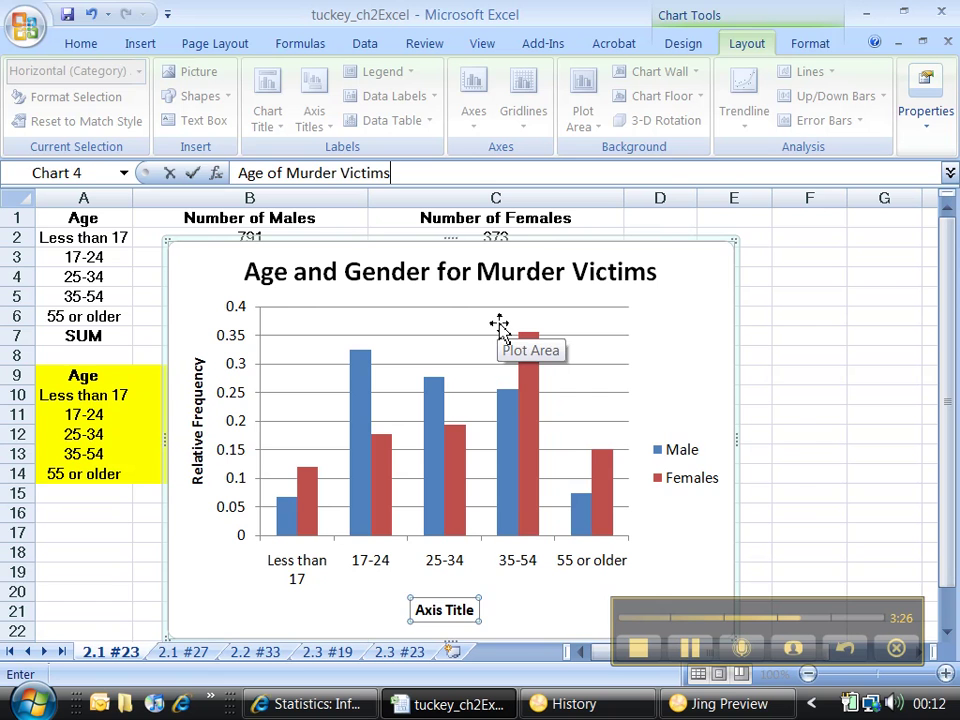
text( of Murder Victims)
key(Return)
click(670, 322)
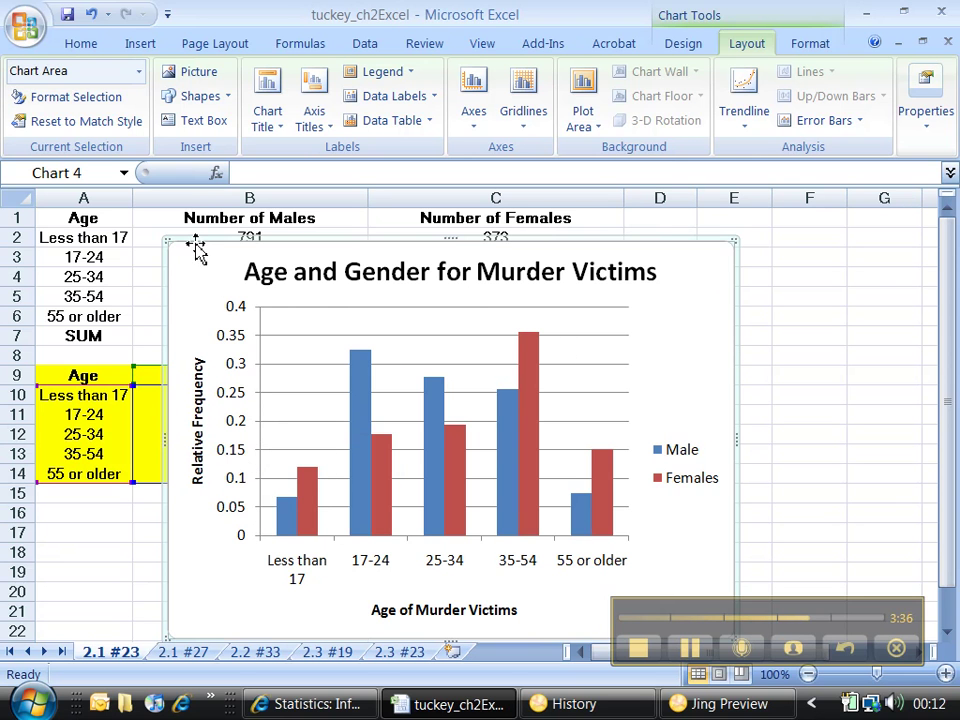
Drag the chart right to uncover columns A–C, then check the 17-24 male and female counts
drag(195, 242, 290, 229)
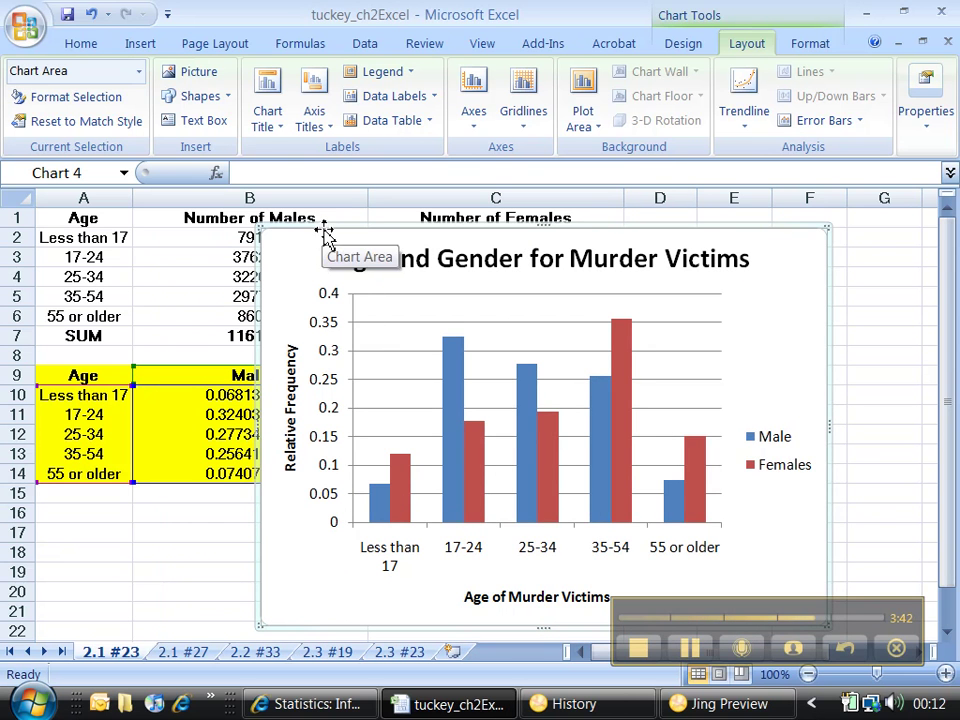
drag(323, 231, 615, 235)
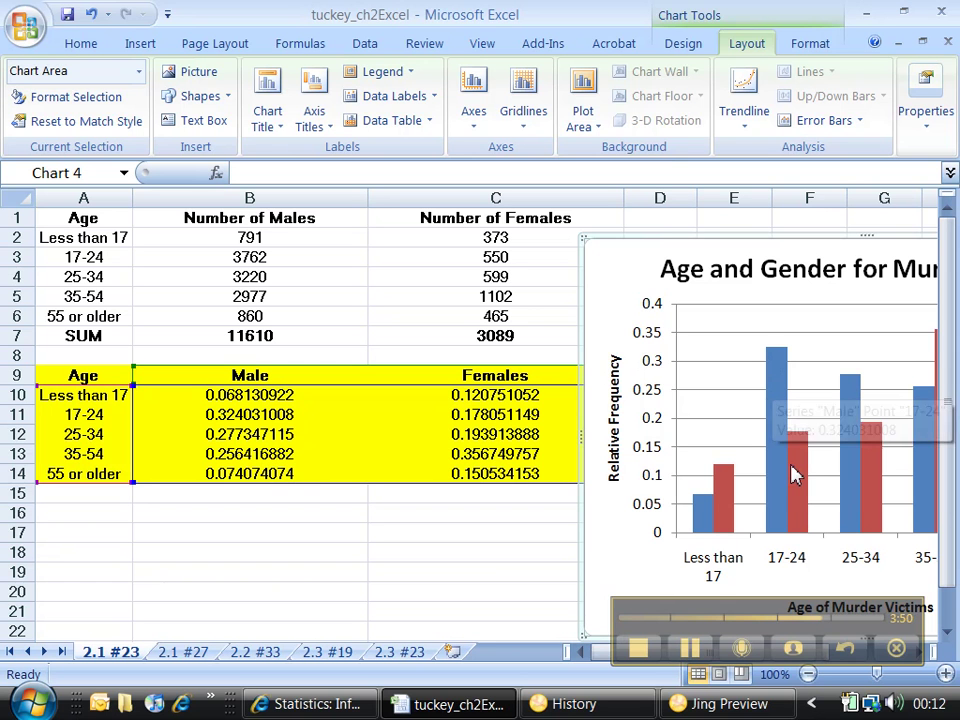
mouse_move(797, 456)
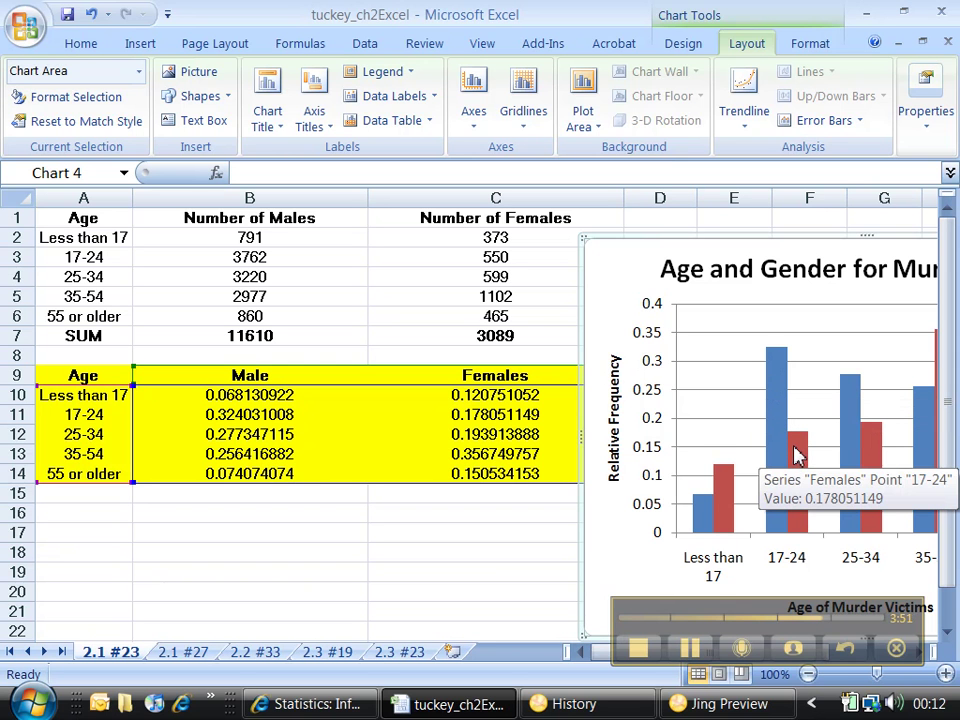
click(280, 262)
click(437, 260)
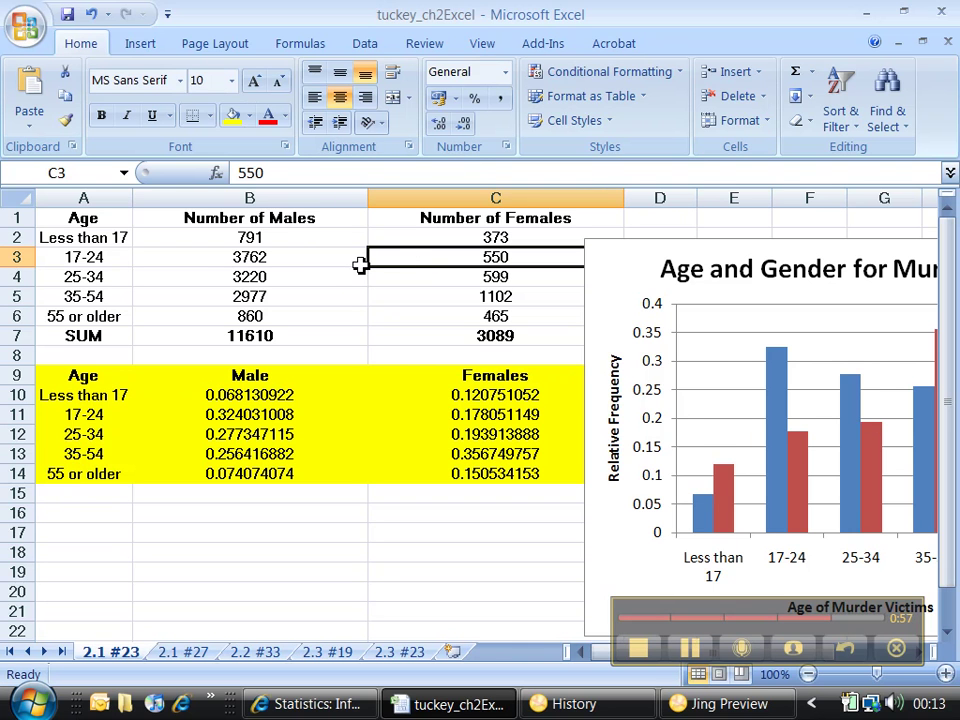
click(326, 257)
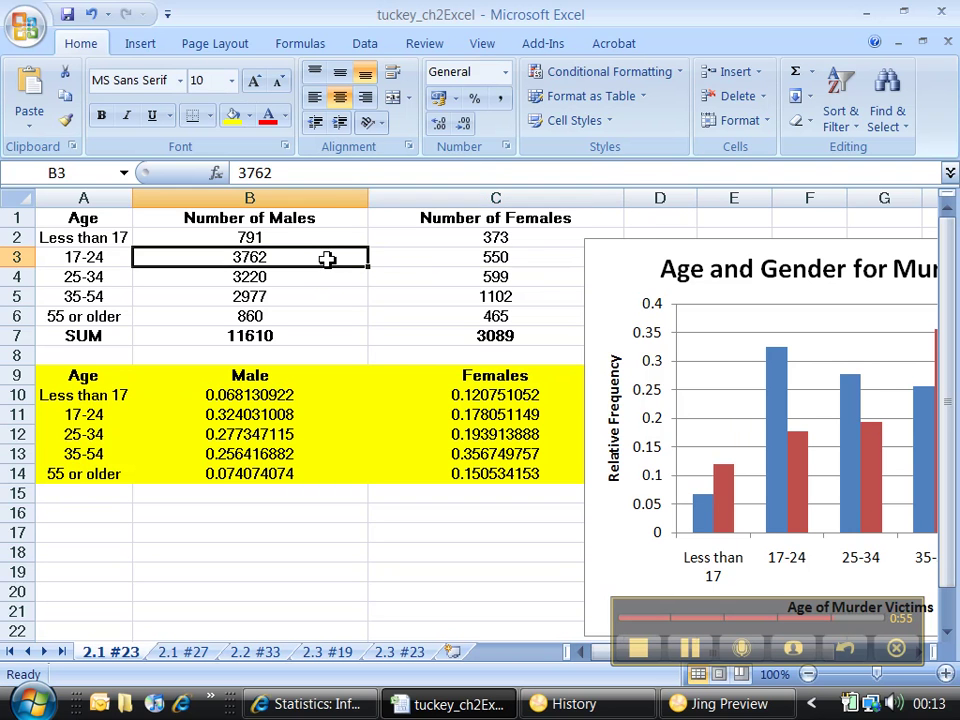
click(426, 263)
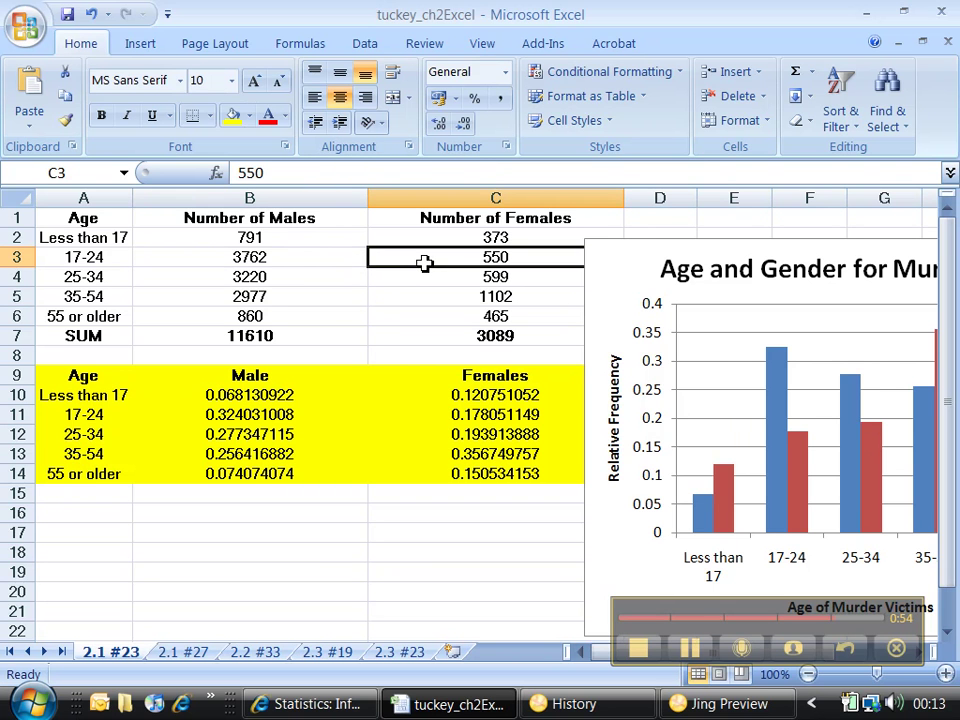
click(315, 300)
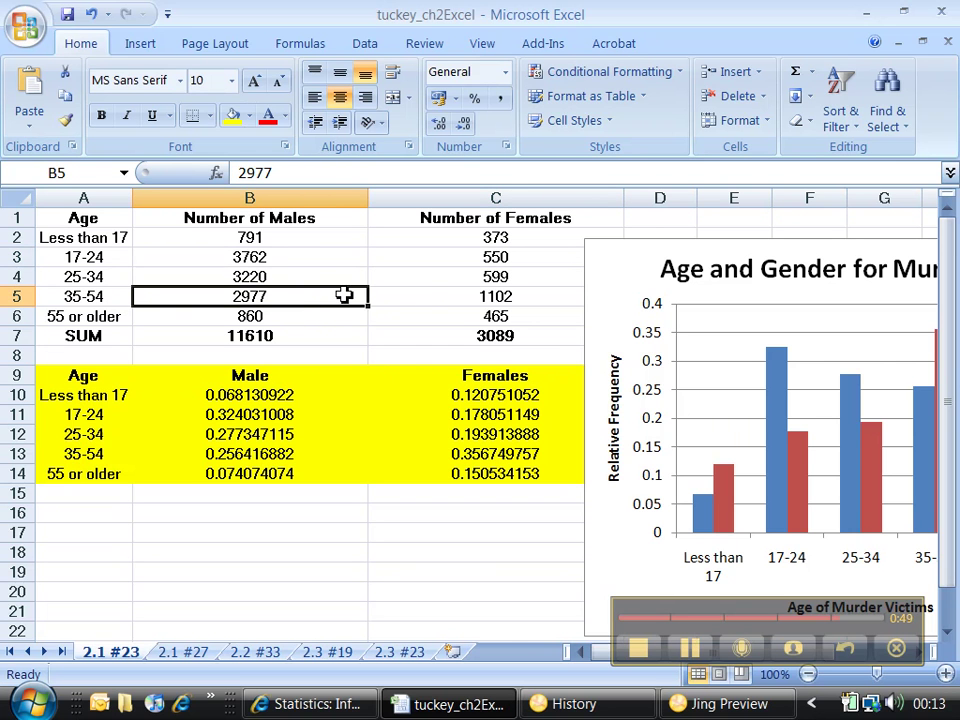
click(424, 294)
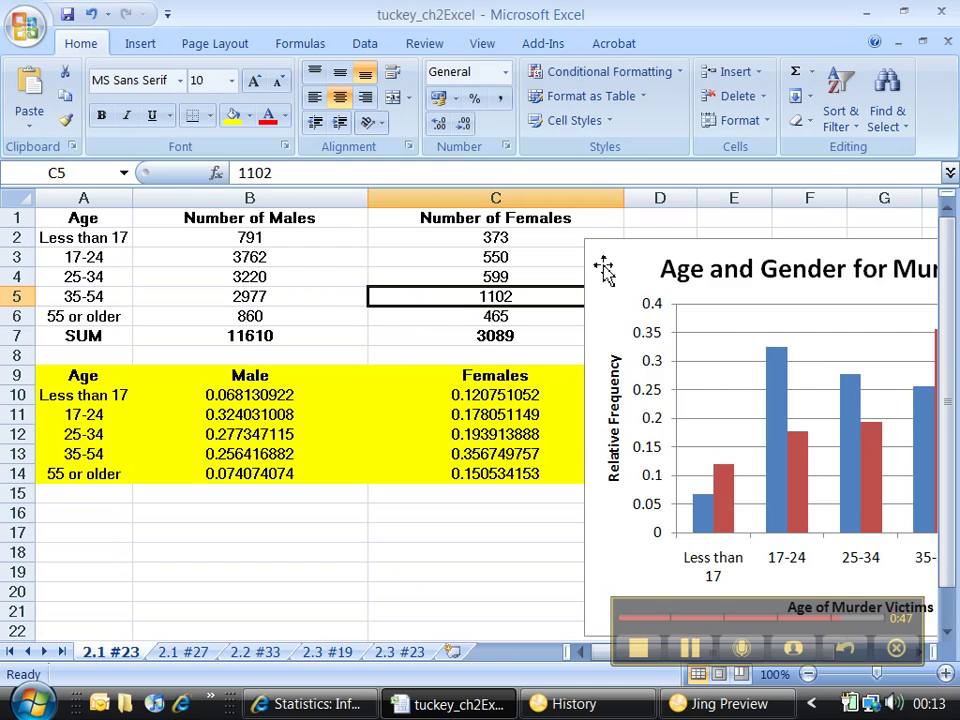
drag(612, 258, 574, 253)
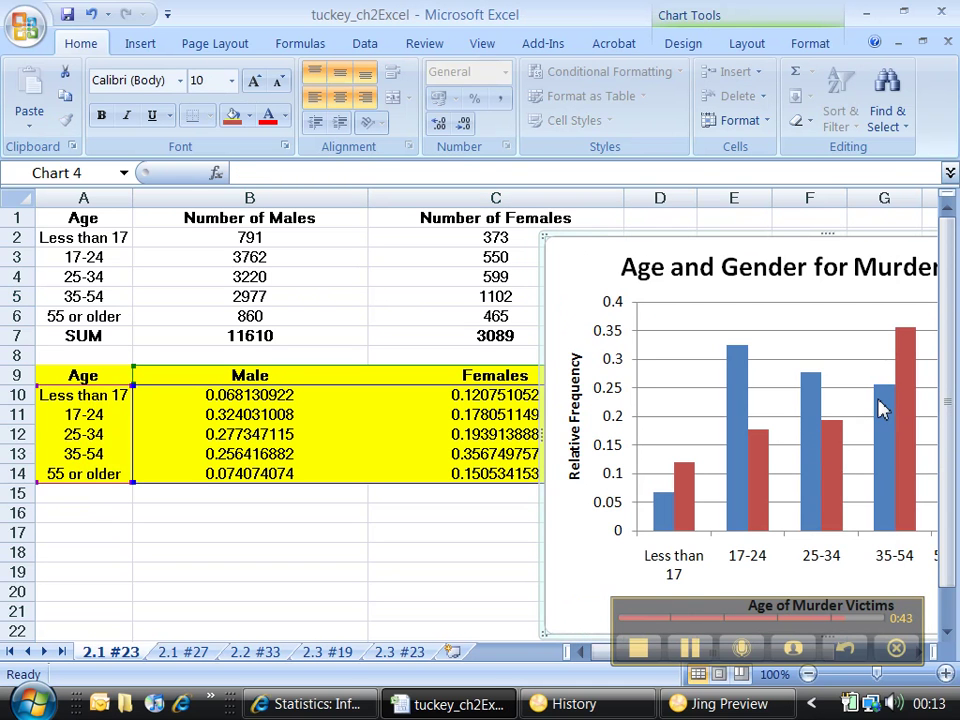
mouse_move(880, 480)
mouse_move(903, 362)
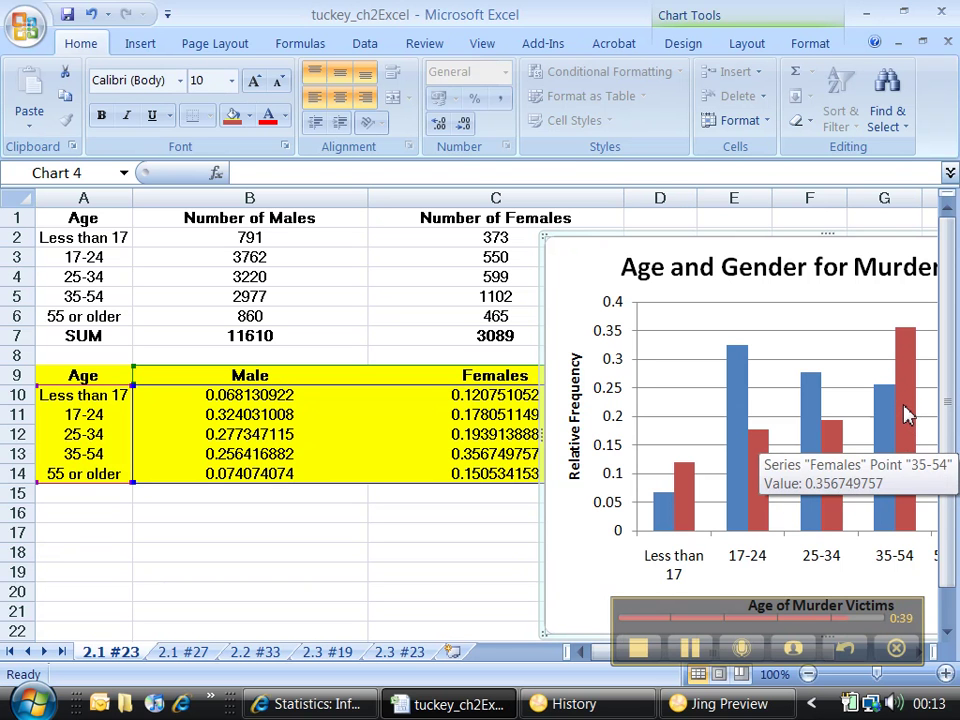
mouse_move(876, 430)
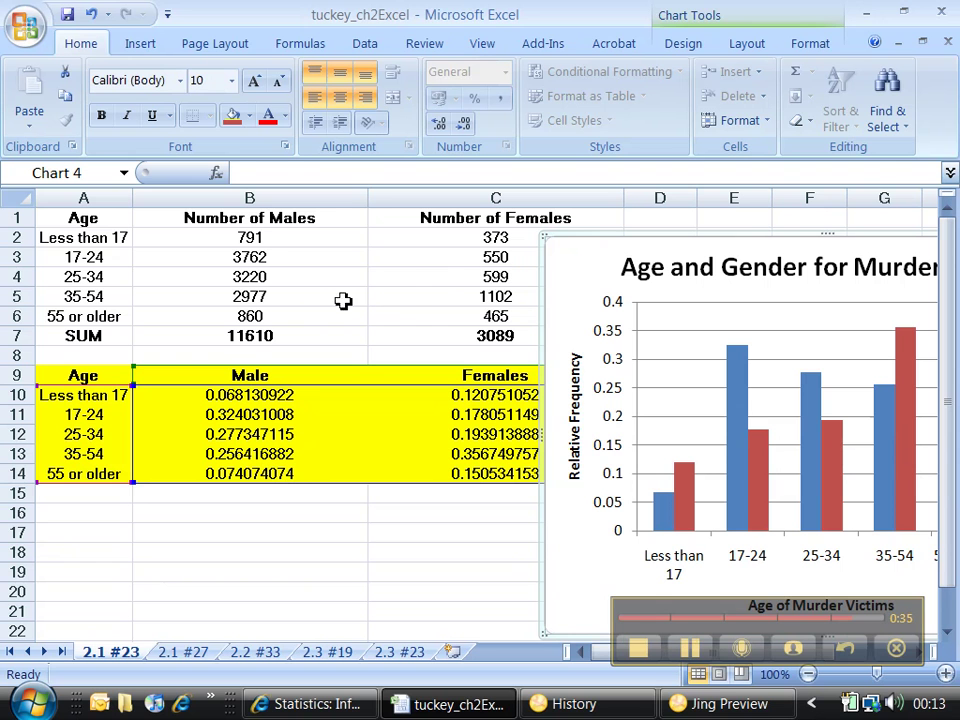
click(296, 335)
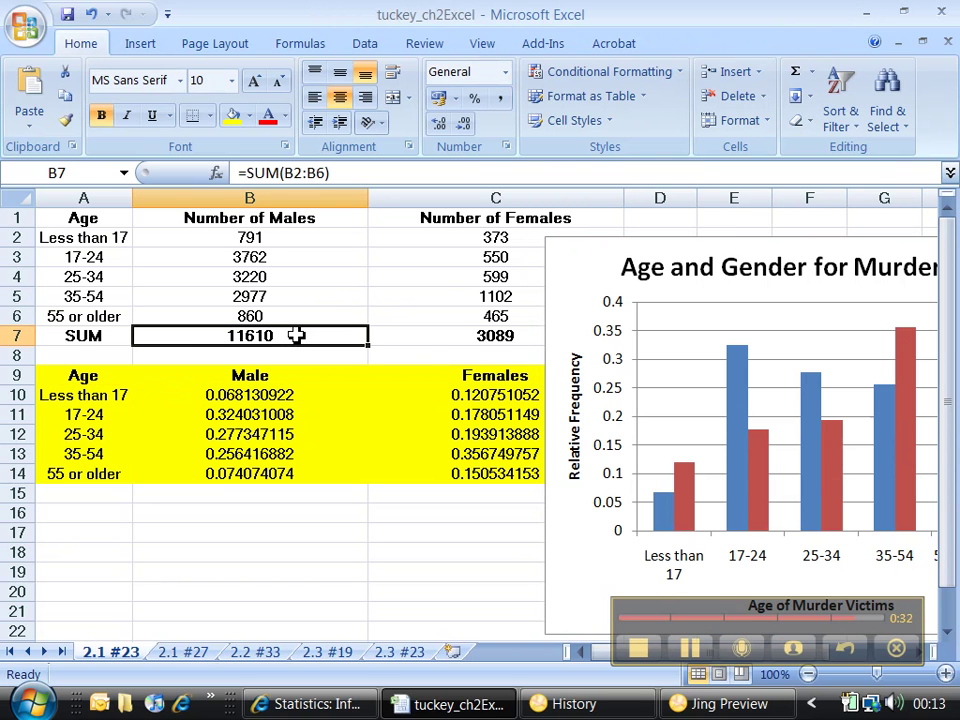
click(475, 342)
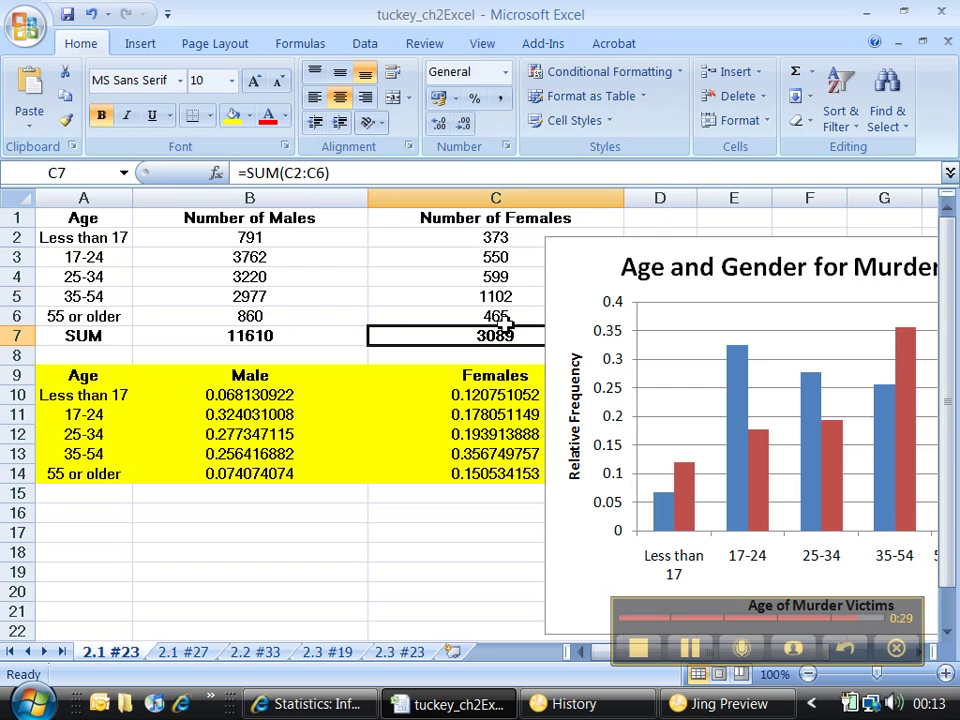
drag(600, 244, 640, 244)
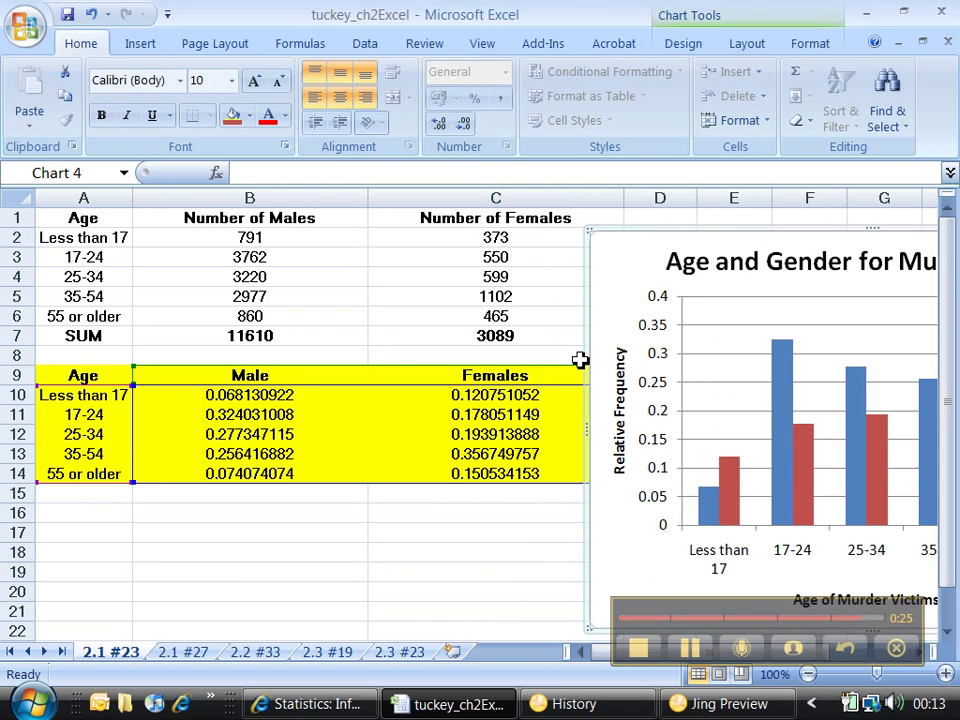